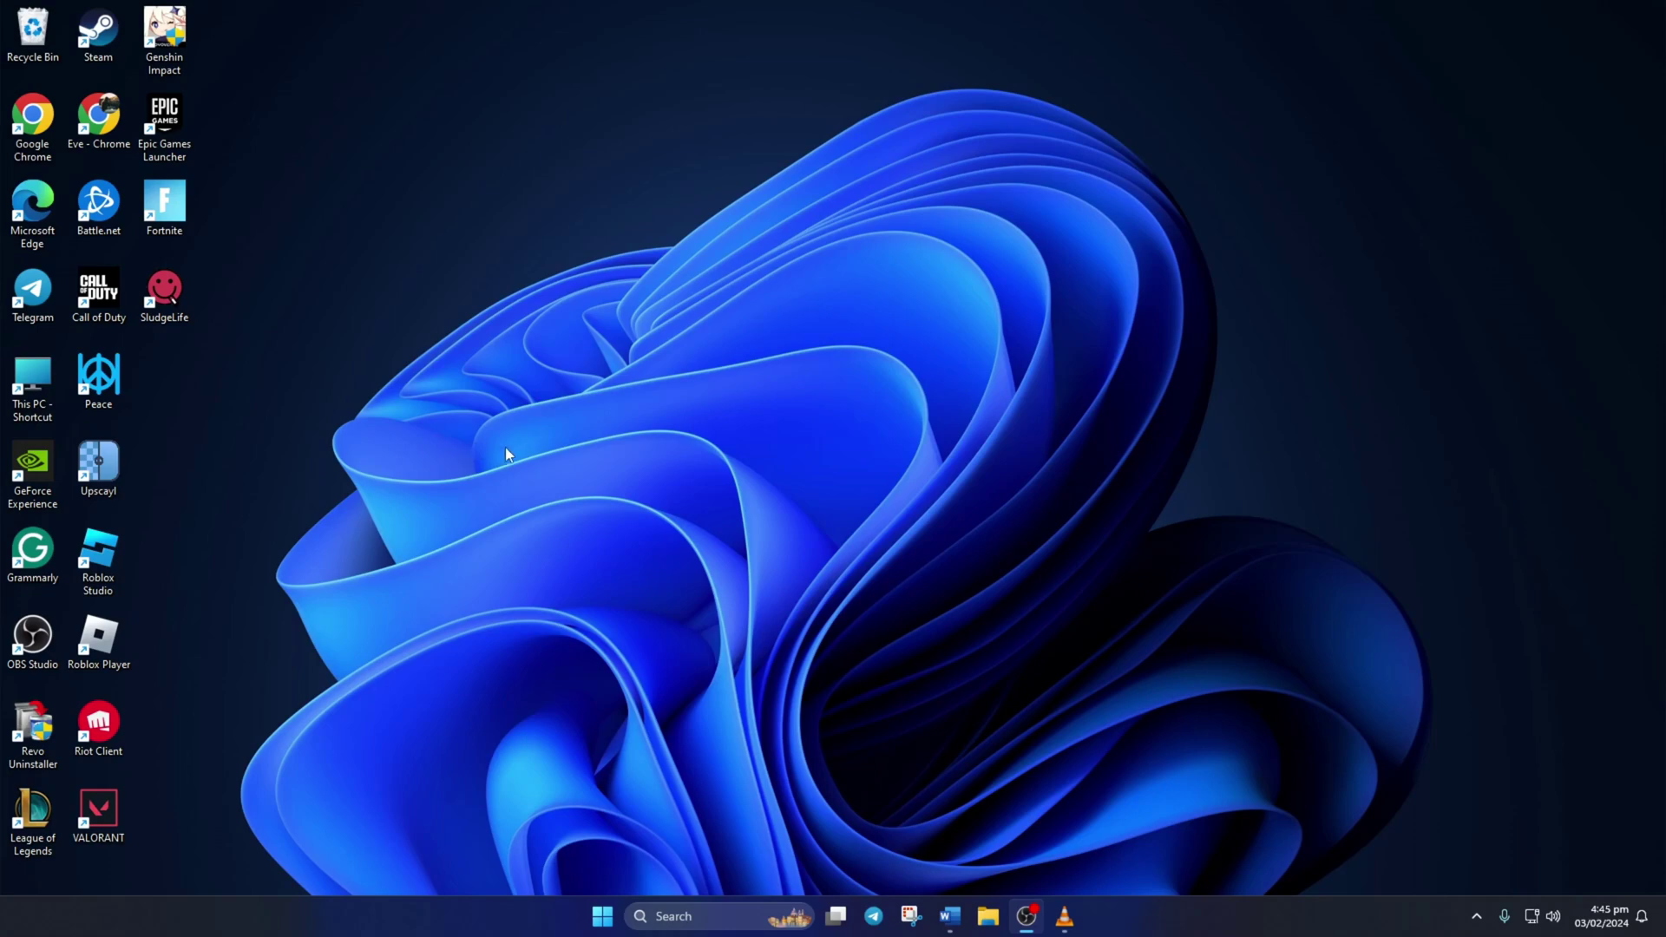
Step: Delete both old version folders in Roblox Studio's Versions folder and rerun RobloxStudioInstaller
{"action": "right_click", "coordinate": [95, 569]}
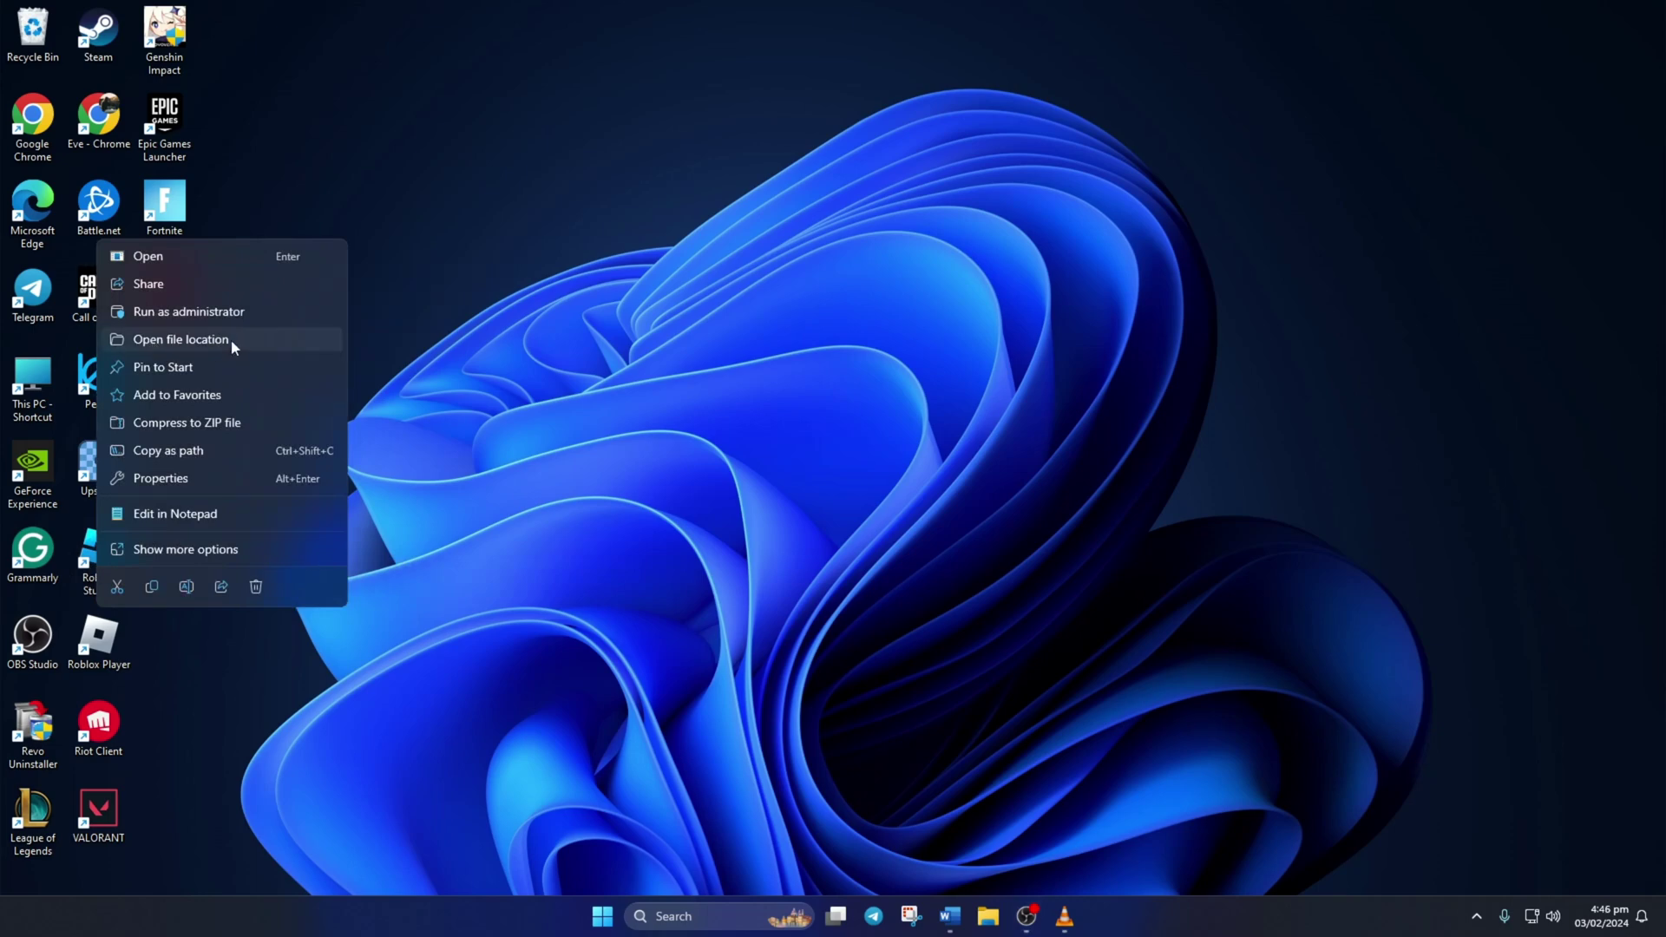
{"action": "left_click", "coordinate": [179, 340]}
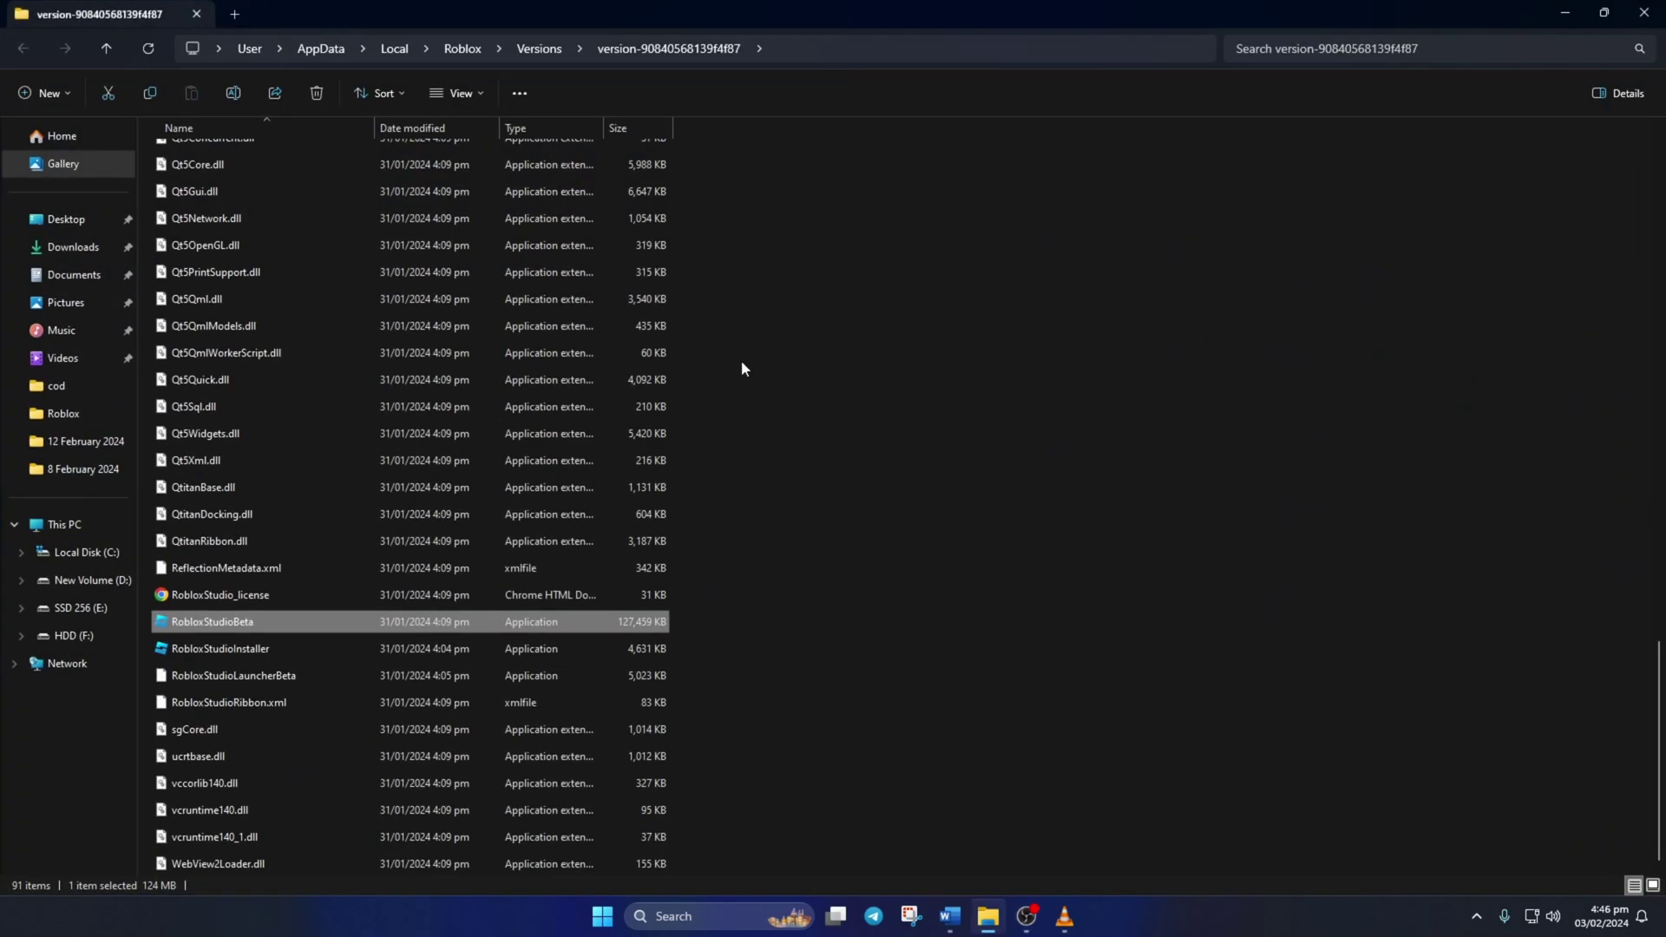
{"action": "scroll", "coordinate": [769, 484], "scroll_direction": "up", "scroll_amount": 5}
{"action": "scroll", "coordinate": [770, 483], "scroll_direction": "up", "scroll_amount": 5}
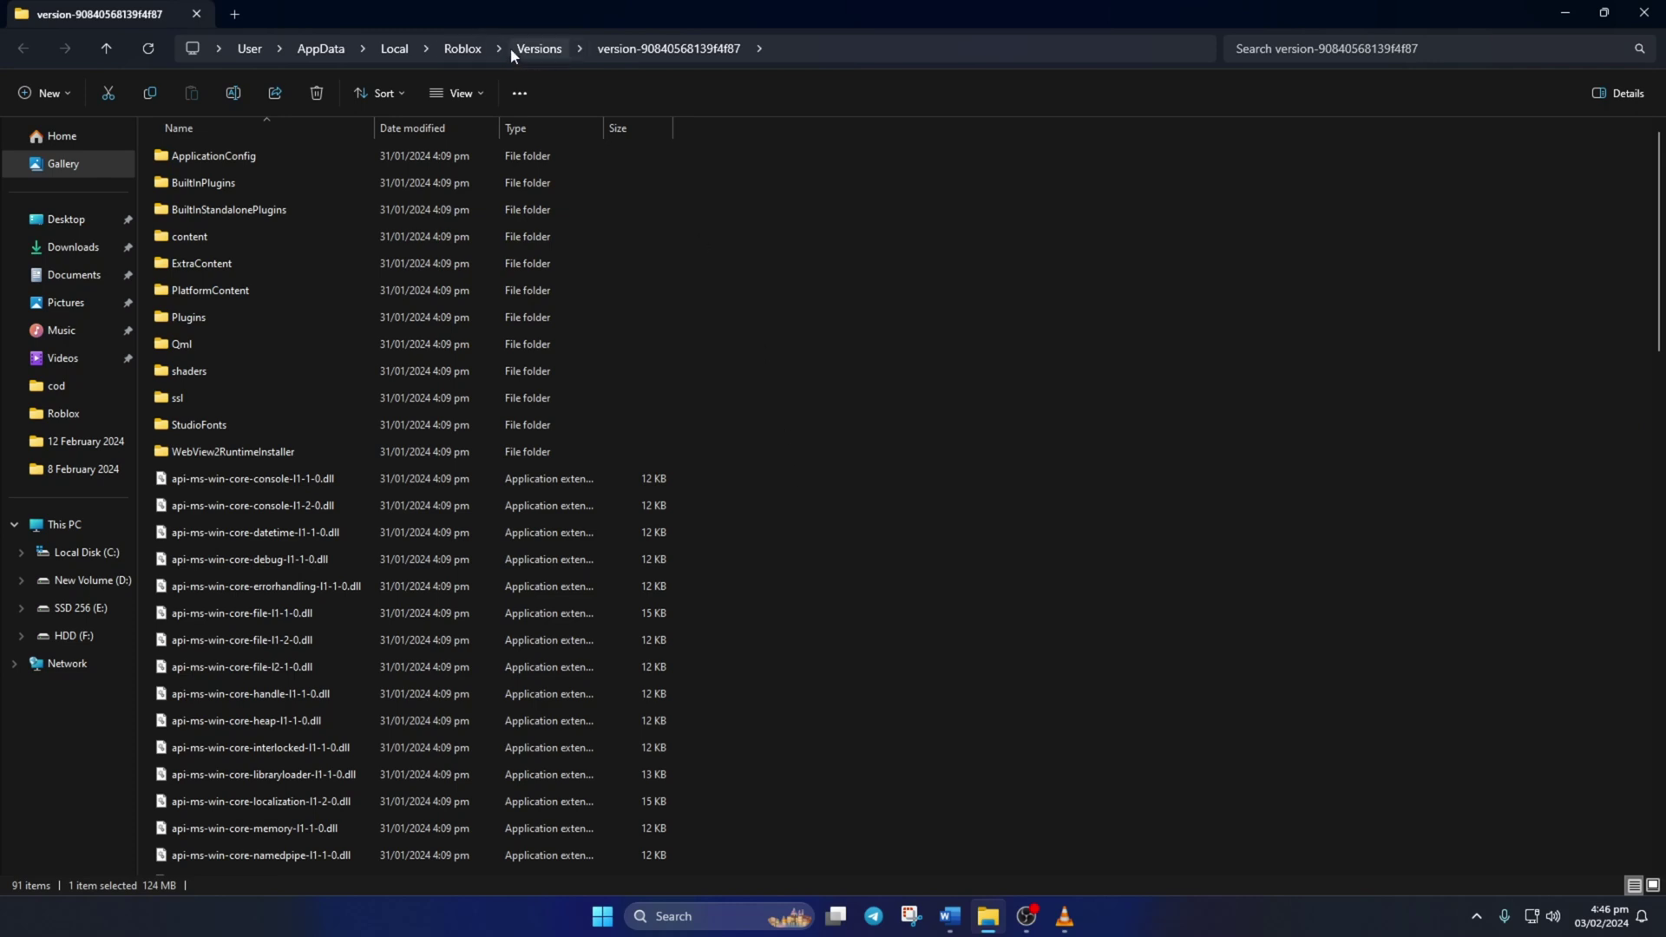
{"action": "left_click", "coordinate": [538, 48]}
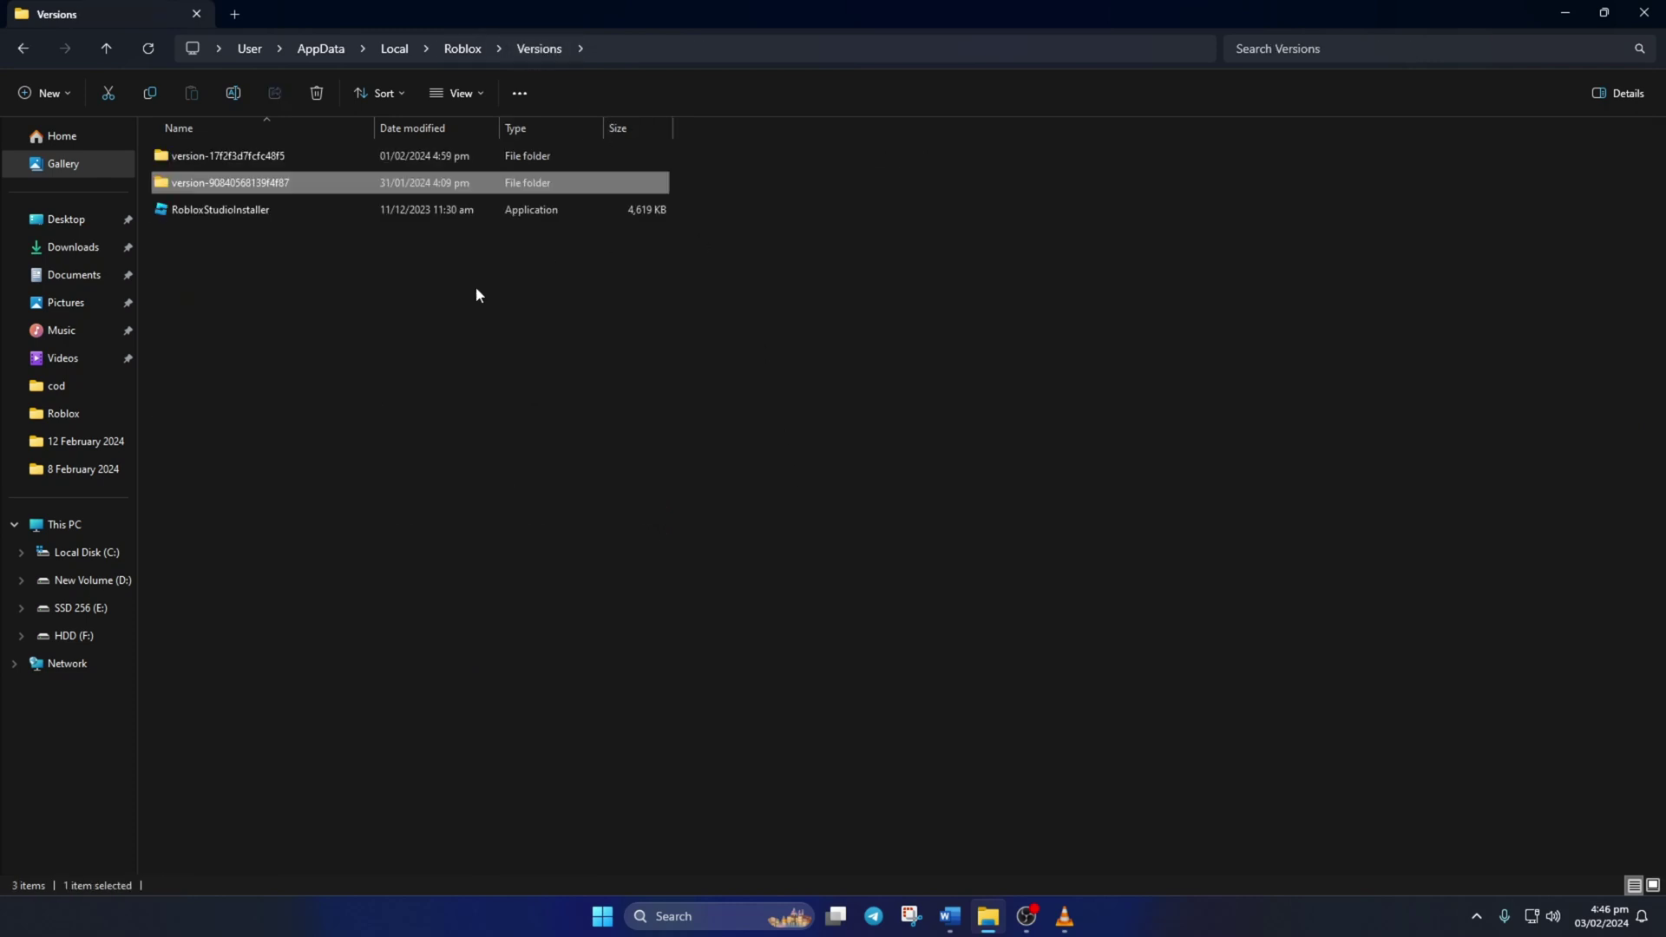
{"action": "left_click", "coordinate": [331, 155], "text": "shift"}
{"action": "right_click", "coordinate": [442, 184]}
{"action": "left_click", "coordinate": [448, 186]}
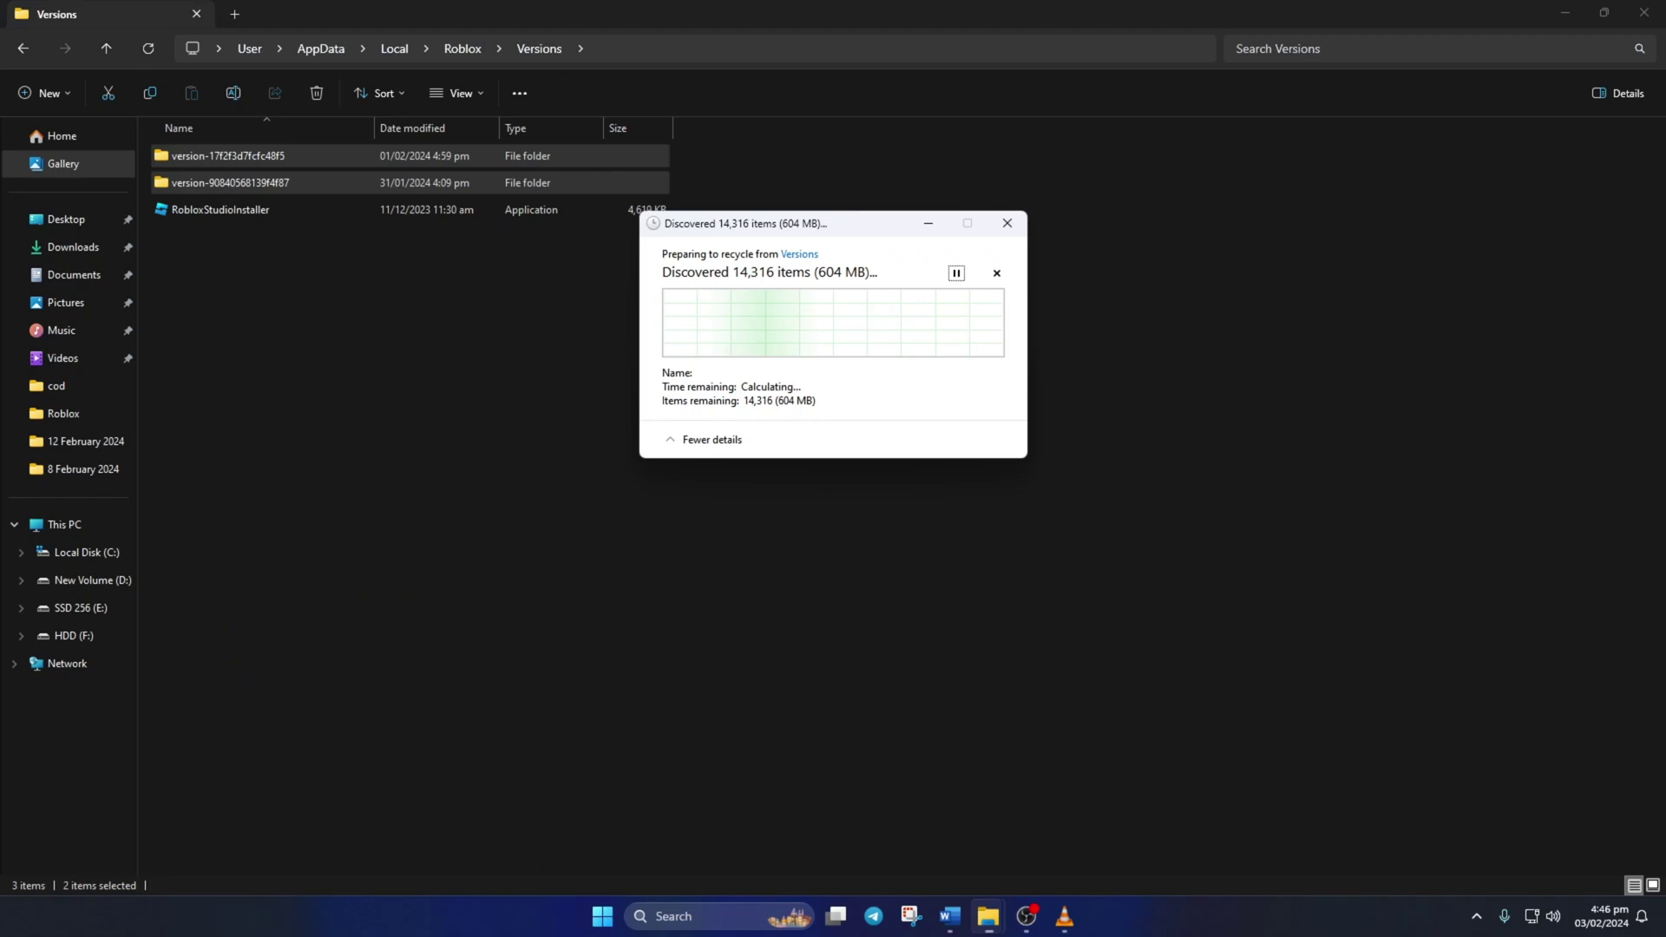
{"action": "double_click", "coordinate": [259, 156]}
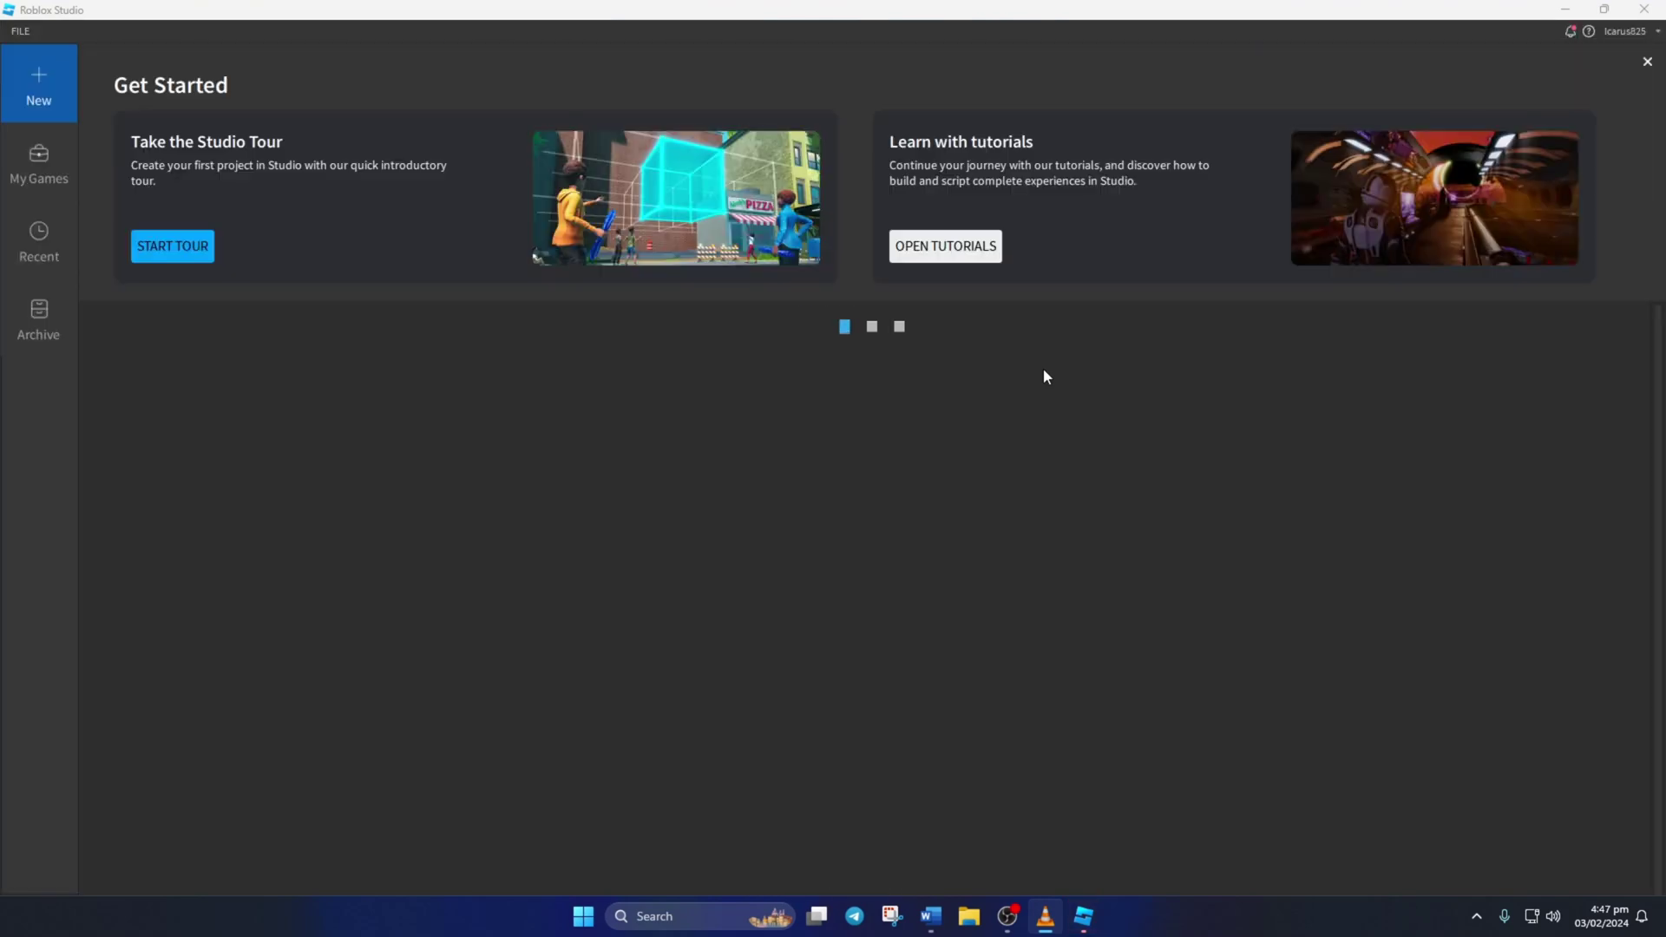
Step: Close the reinstalled Roblox Studio and open its new install folder from the shortcut
{"action": "left_click", "coordinate": [1645, 10]}
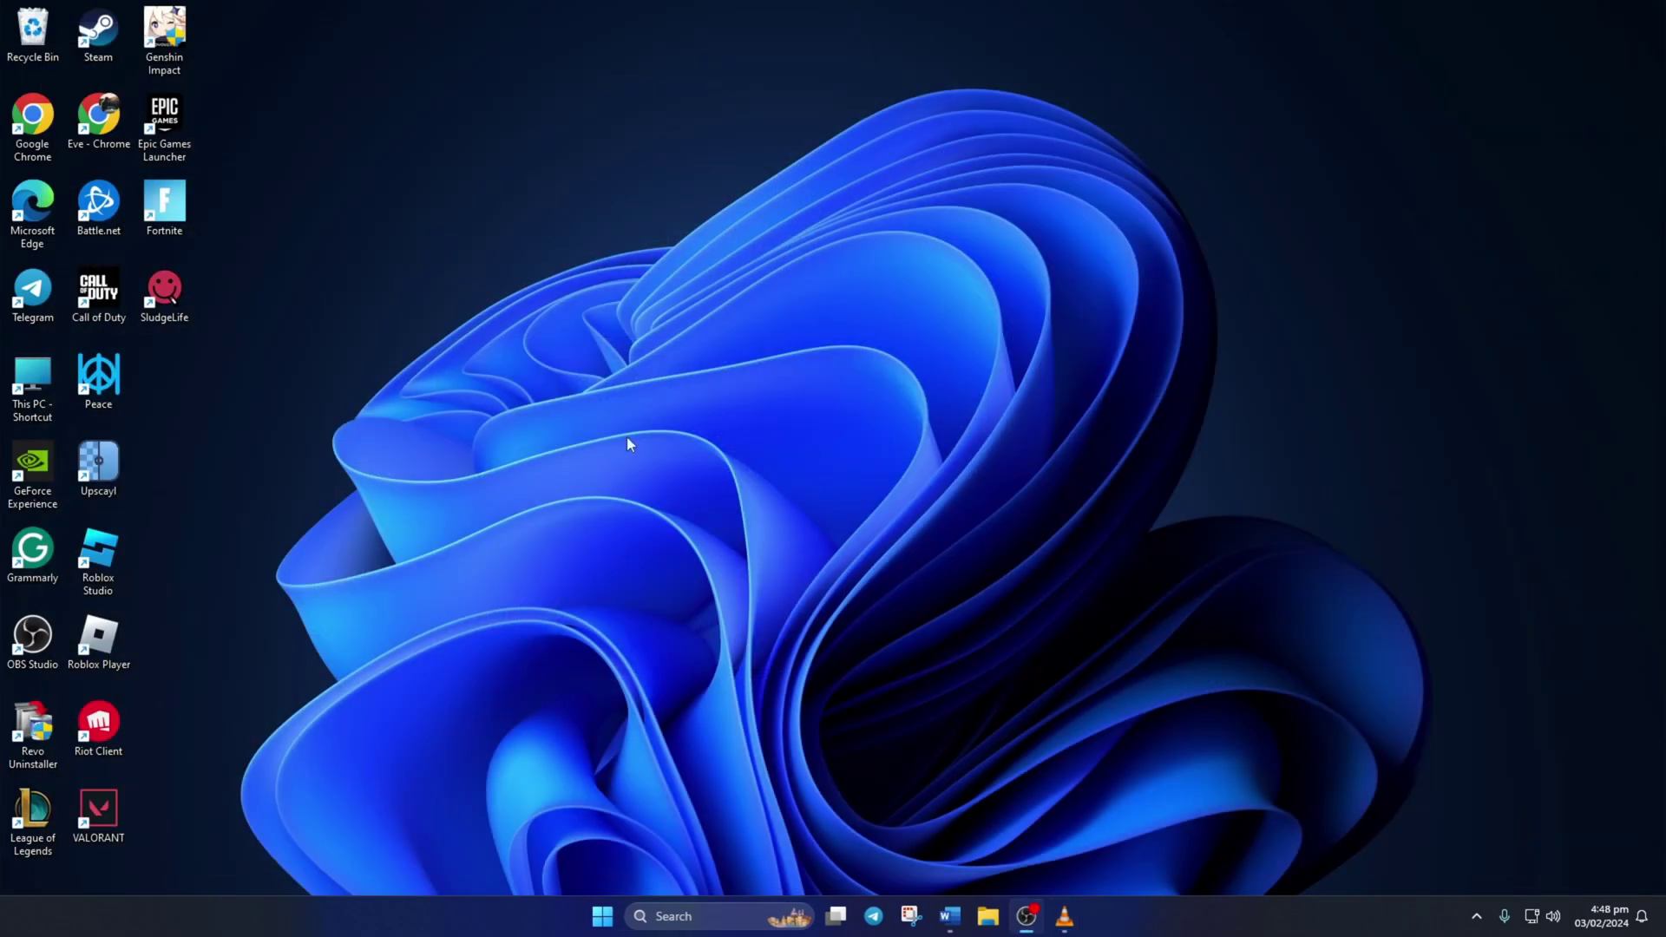
{"action": "right_click", "coordinate": [100, 557]}
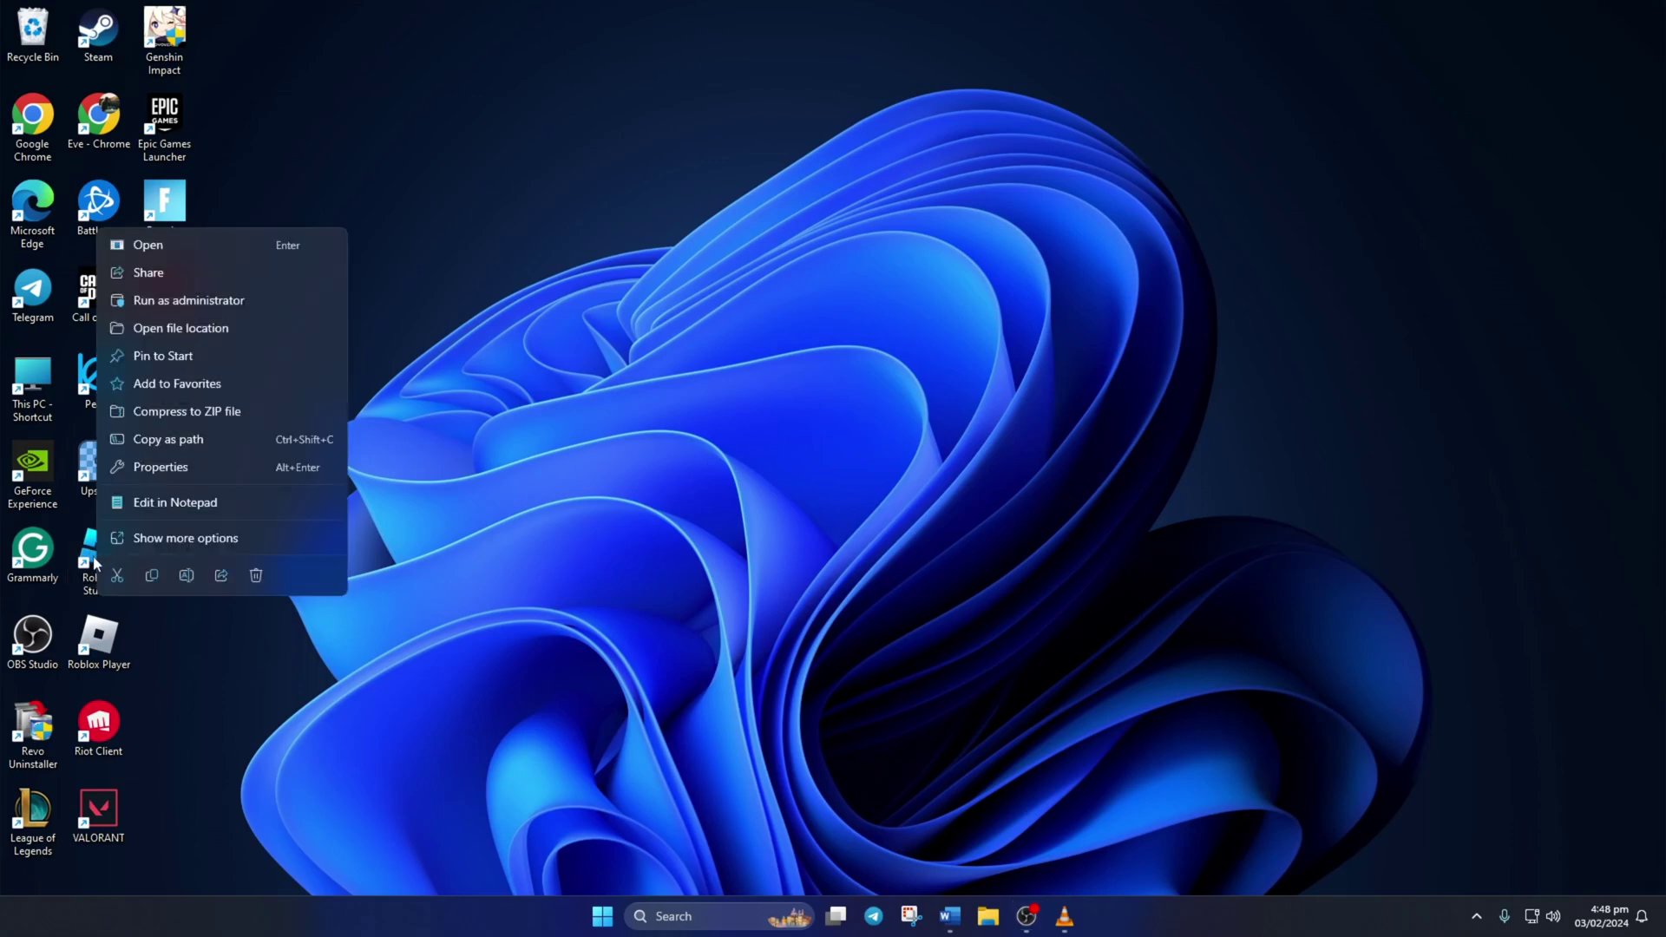
{"action": "left_click", "coordinate": [123, 330]}
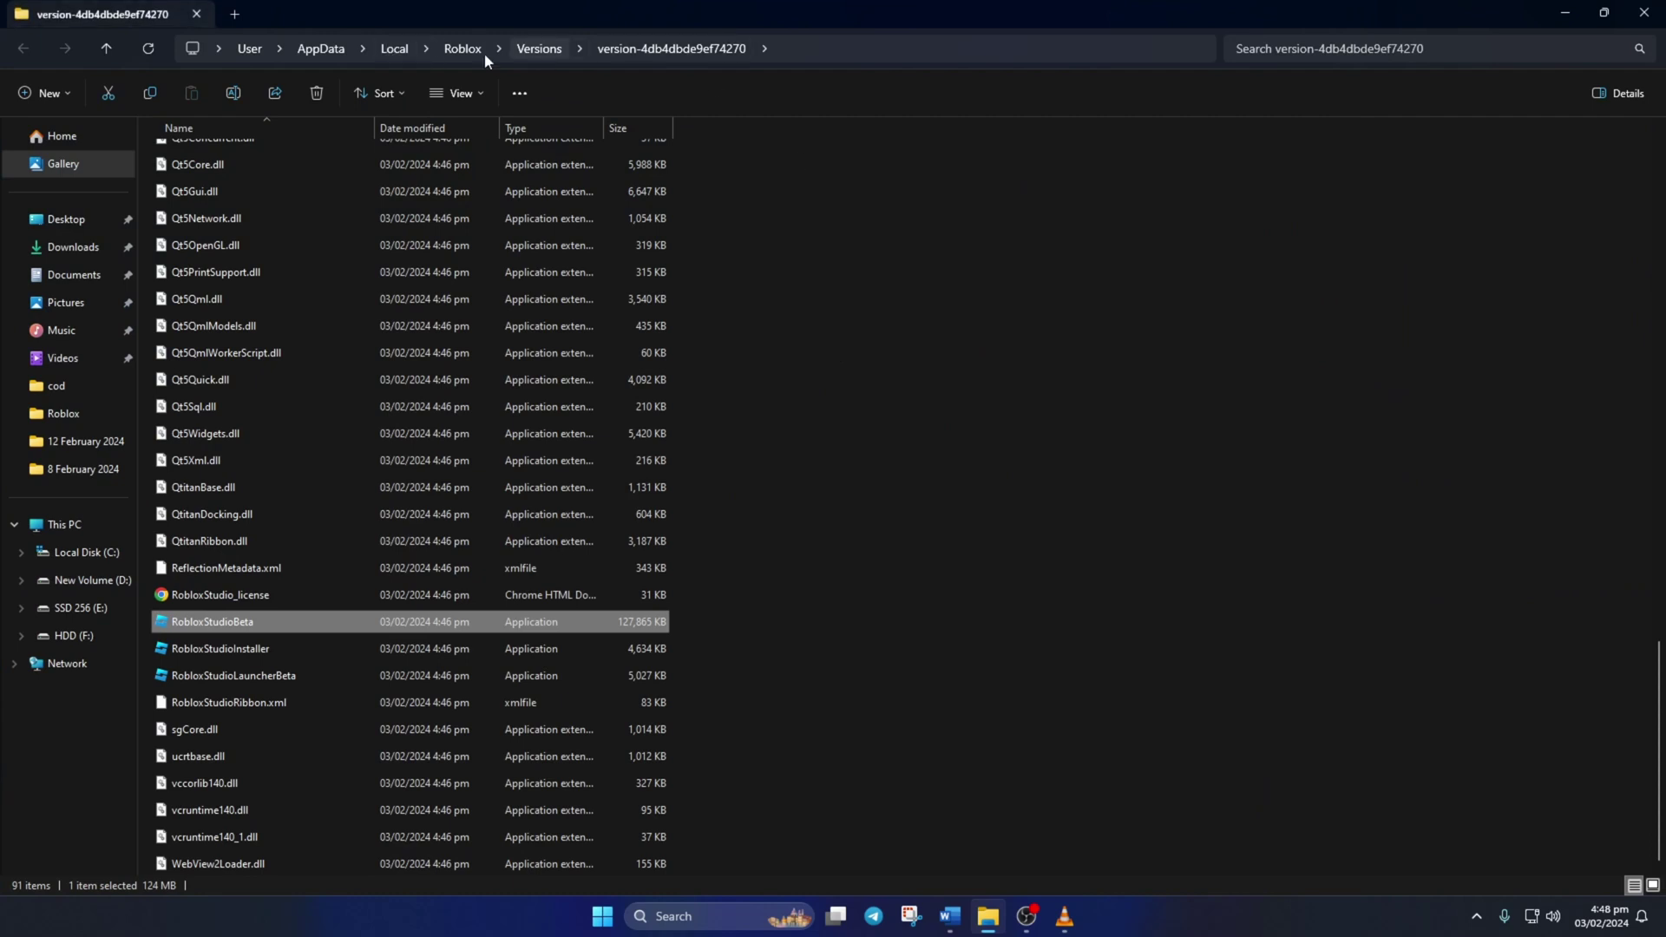
Step: Copy the new version folder's full path from the address bar
{"action": "left_click", "coordinate": [826, 49]}
{"action": "right_click", "coordinate": [832, 57]}
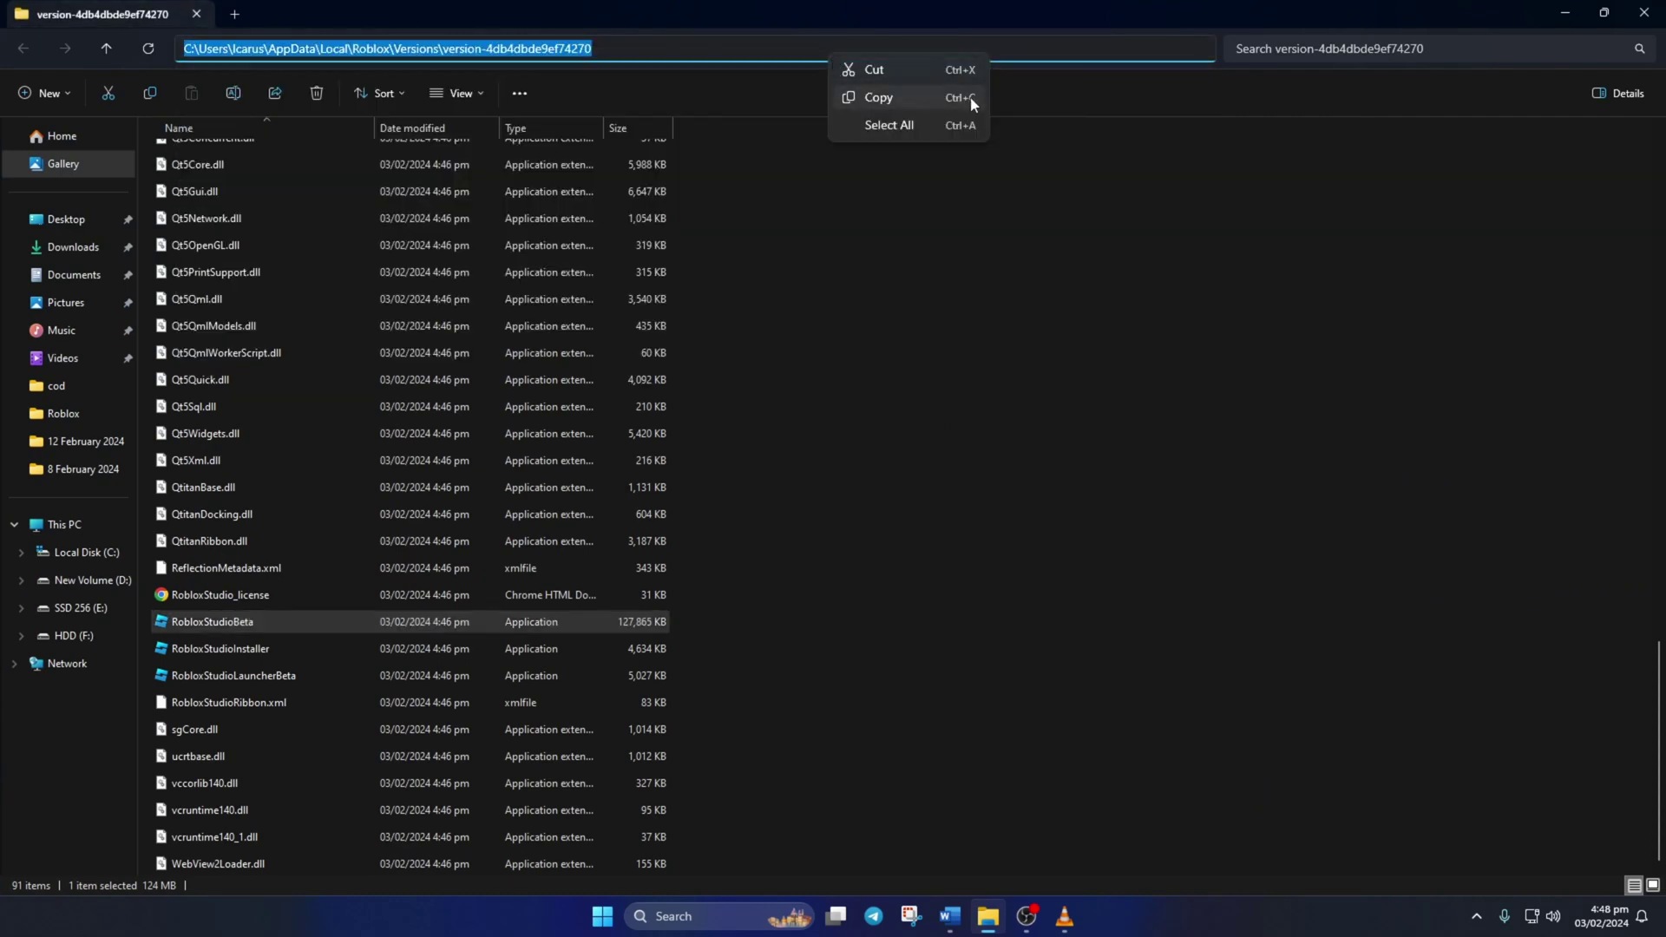
{"action": "left_click", "coordinate": [899, 99]}
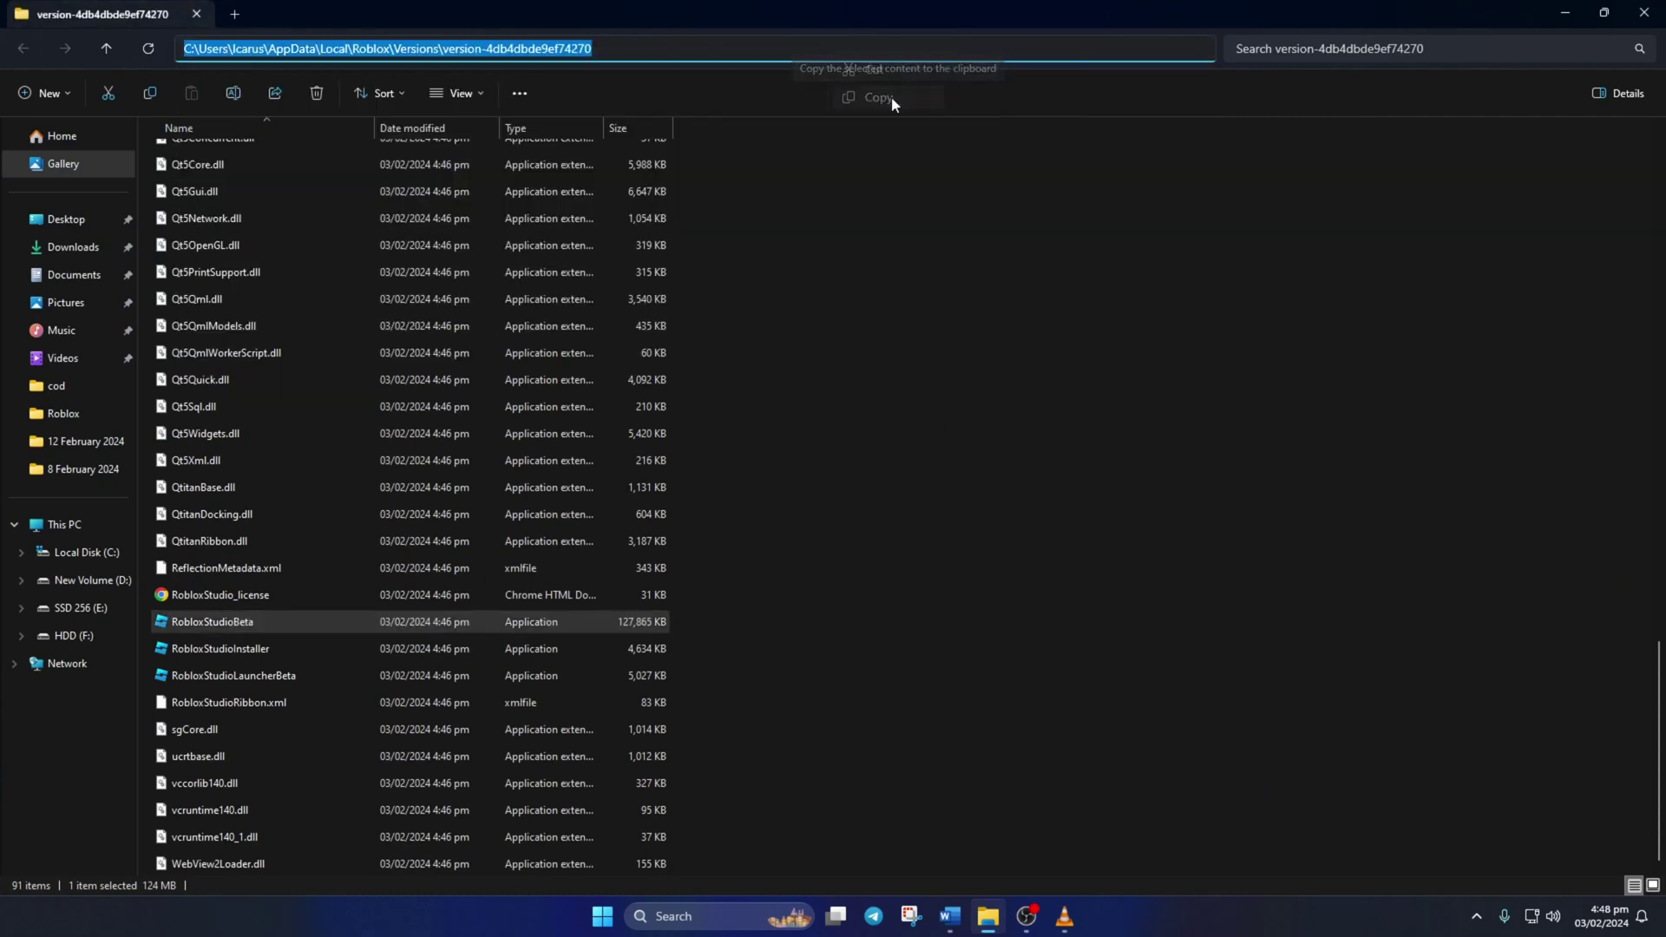
Step: Open Windows Defender Firewall's allowed apps list and unlock it for changes
{"action": "left_click", "coordinate": [673, 915]}
{"action": "type", "text": "firewall & network protecti"}
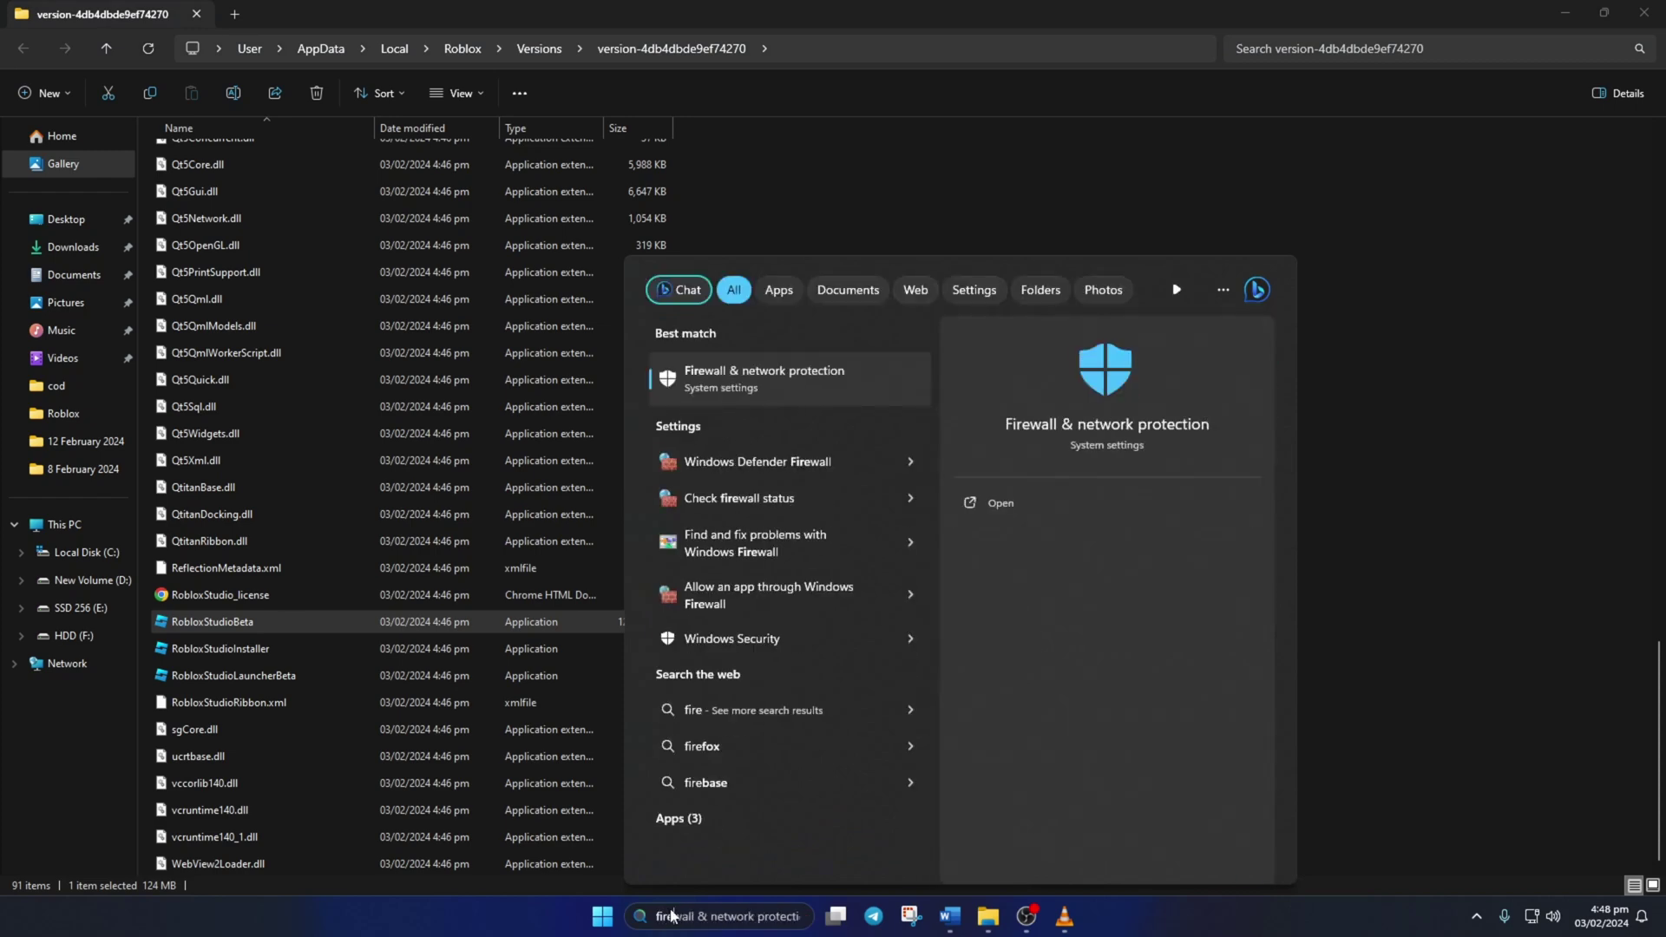
{"action": "left_click", "coordinate": [799, 374]}
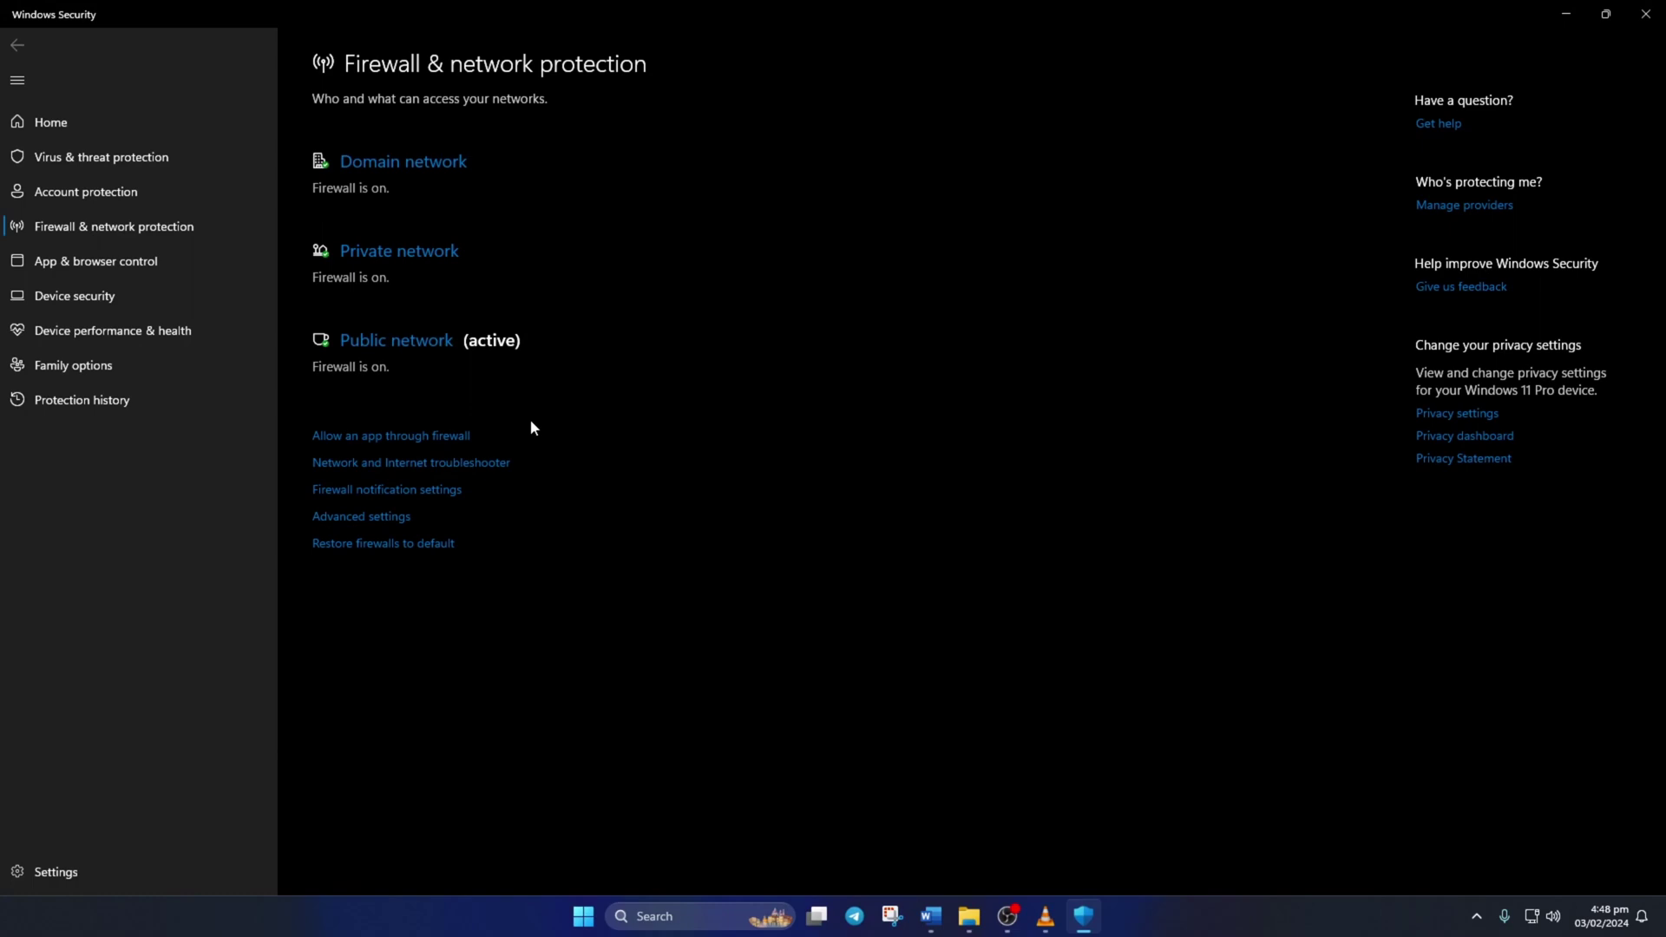
{"action": "left_click", "coordinate": [367, 438]}
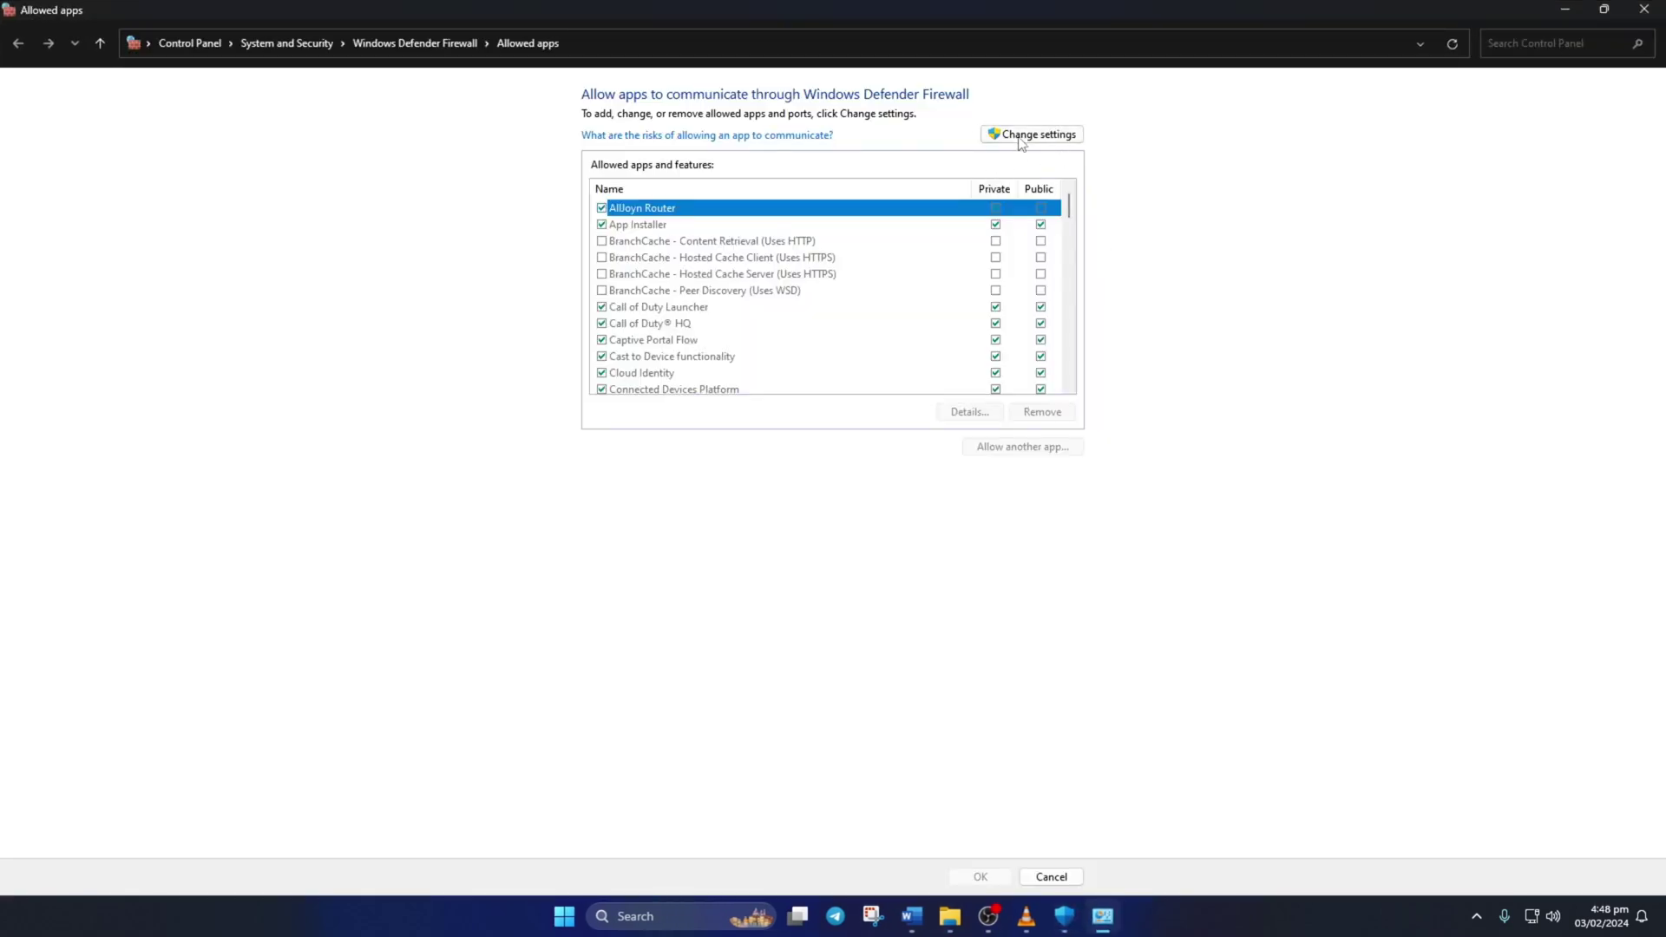
{"action": "left_click", "coordinate": [1022, 141]}
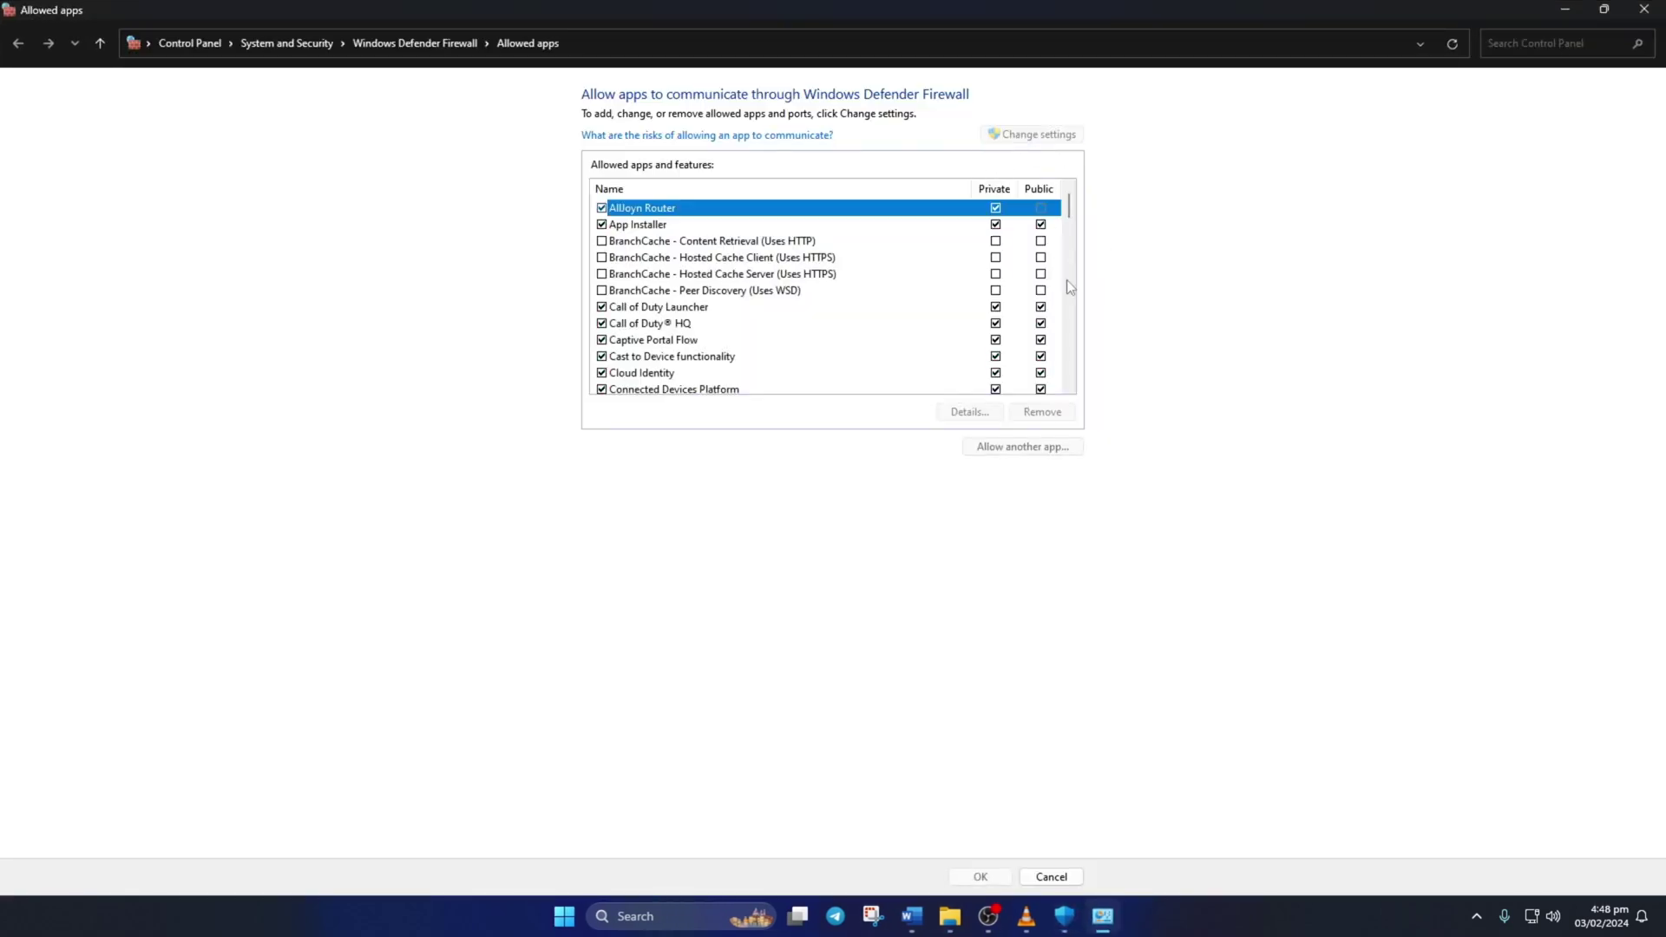
Step: Browse to the pasted Roblox Studio folder and pick RobloxStudioBeta.exe as a new allowed app
{"action": "left_click", "coordinate": [1023, 447]}
{"action": "left_click", "coordinate": [958, 539]}
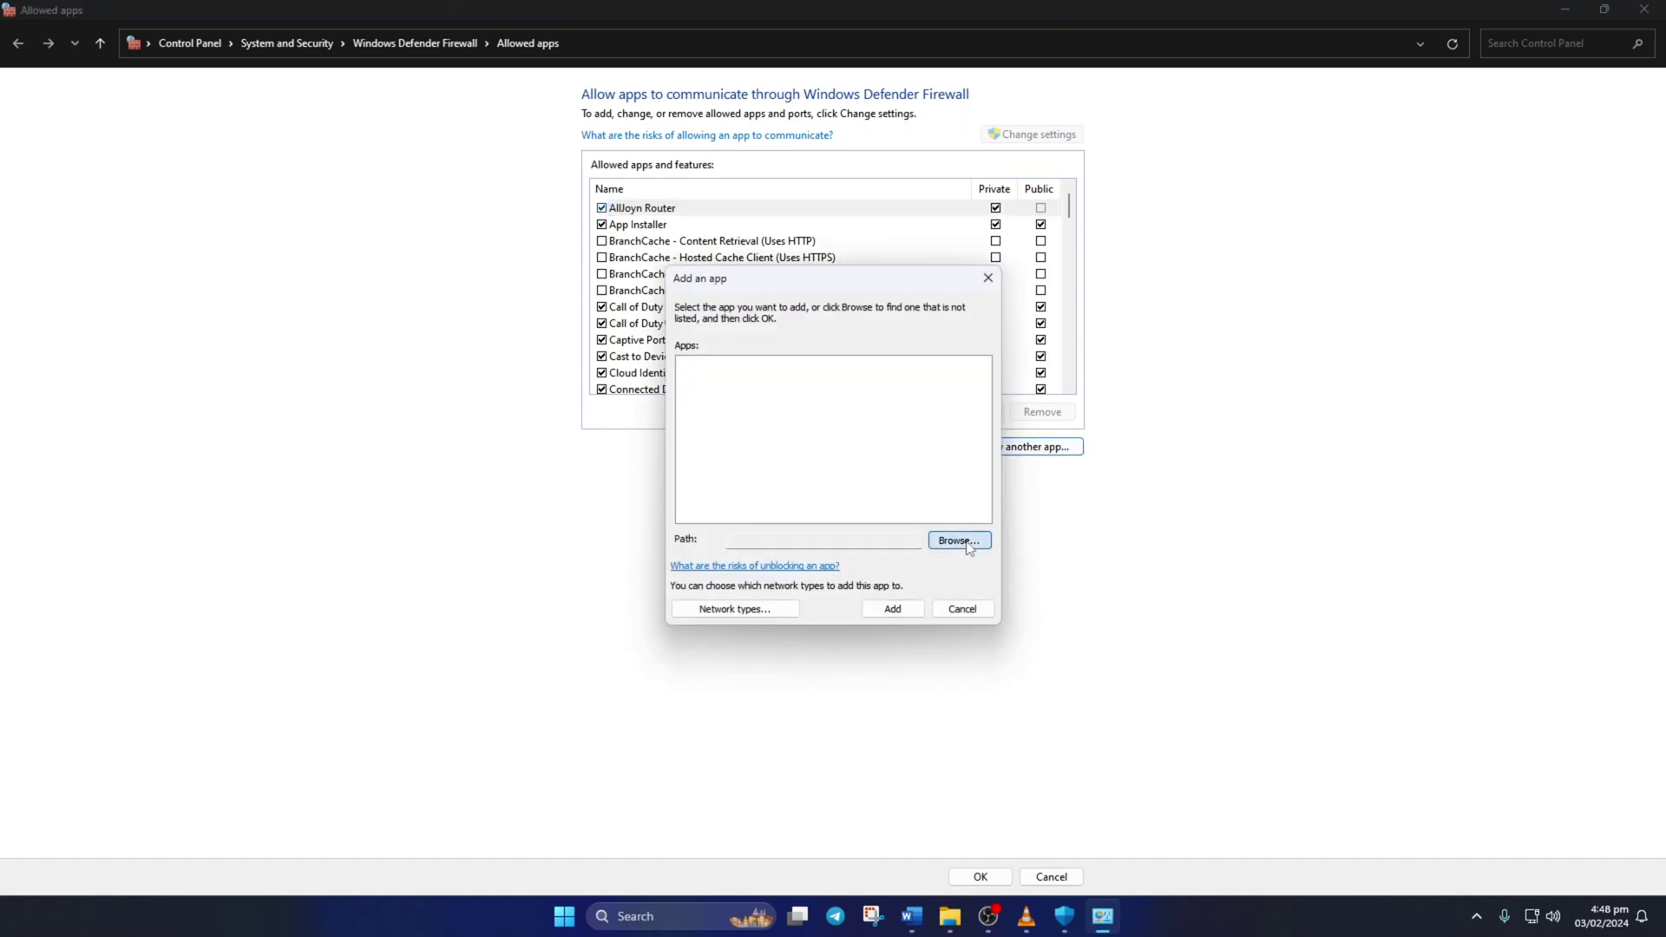
{"action": "left_click", "coordinate": [1120, 342]}
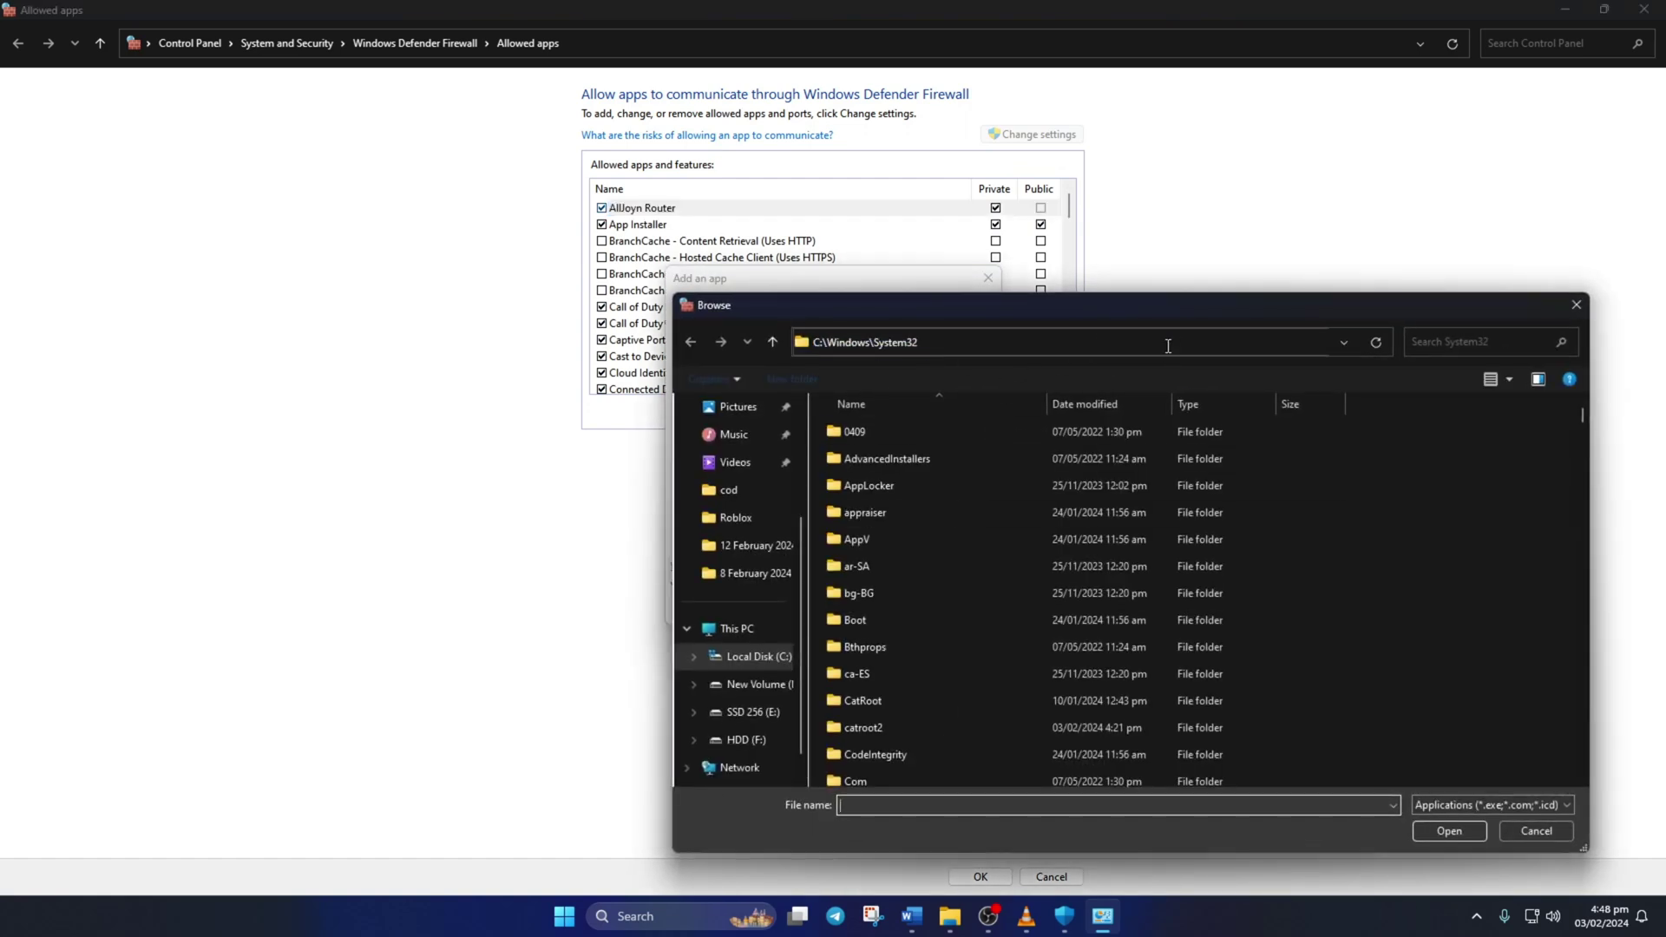
{"action": "type", "text": "C:\\Users\\Icarus\\AppData\\Local\\Roblox\\Versions\\version-4db4dbde9ef74270"}
{"action": "key", "text": "Return"}
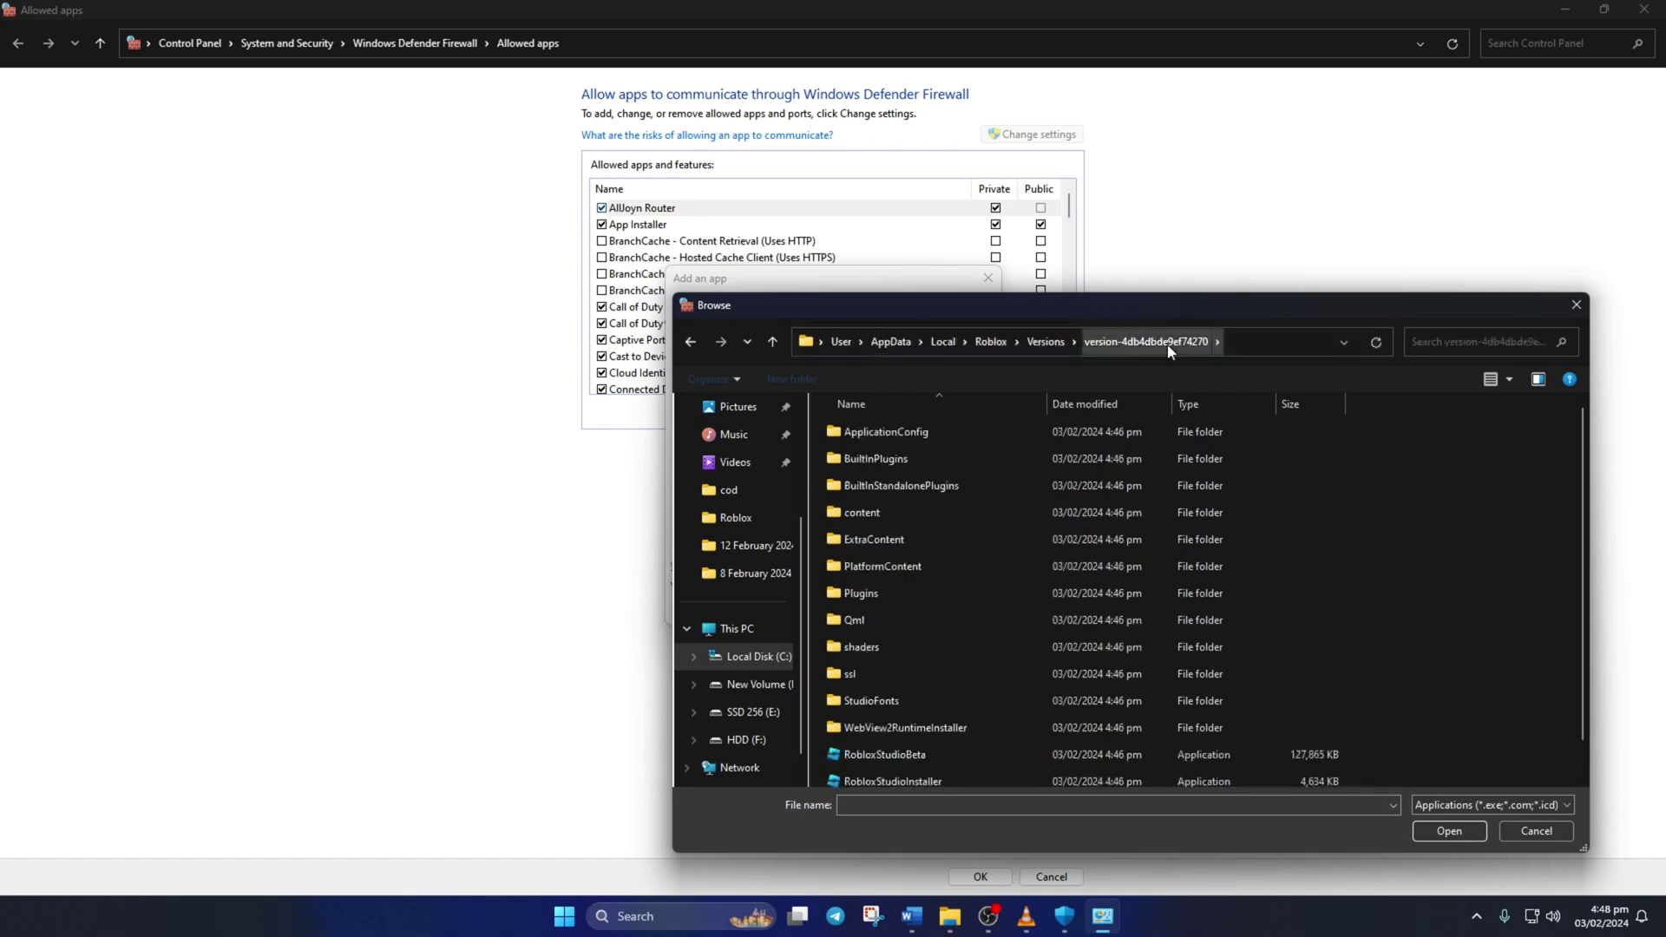
{"action": "scroll", "coordinate": [1158, 430], "scroll_direction": "down", "scroll_amount": 1}
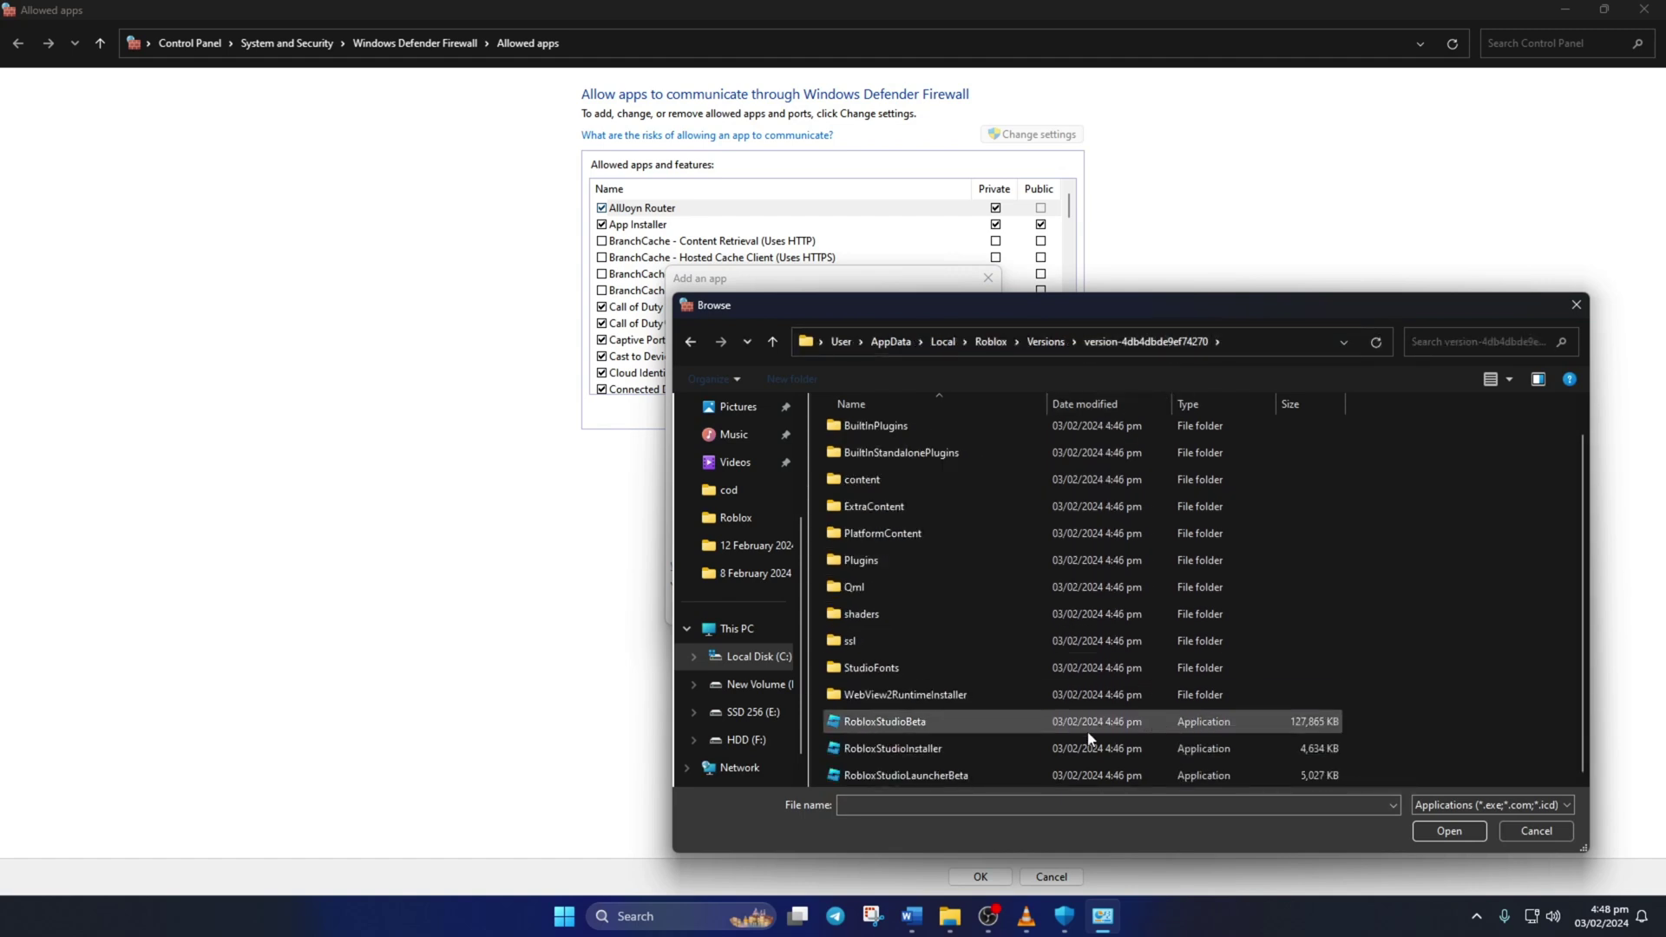
{"action": "double_click", "coordinate": [922, 723]}
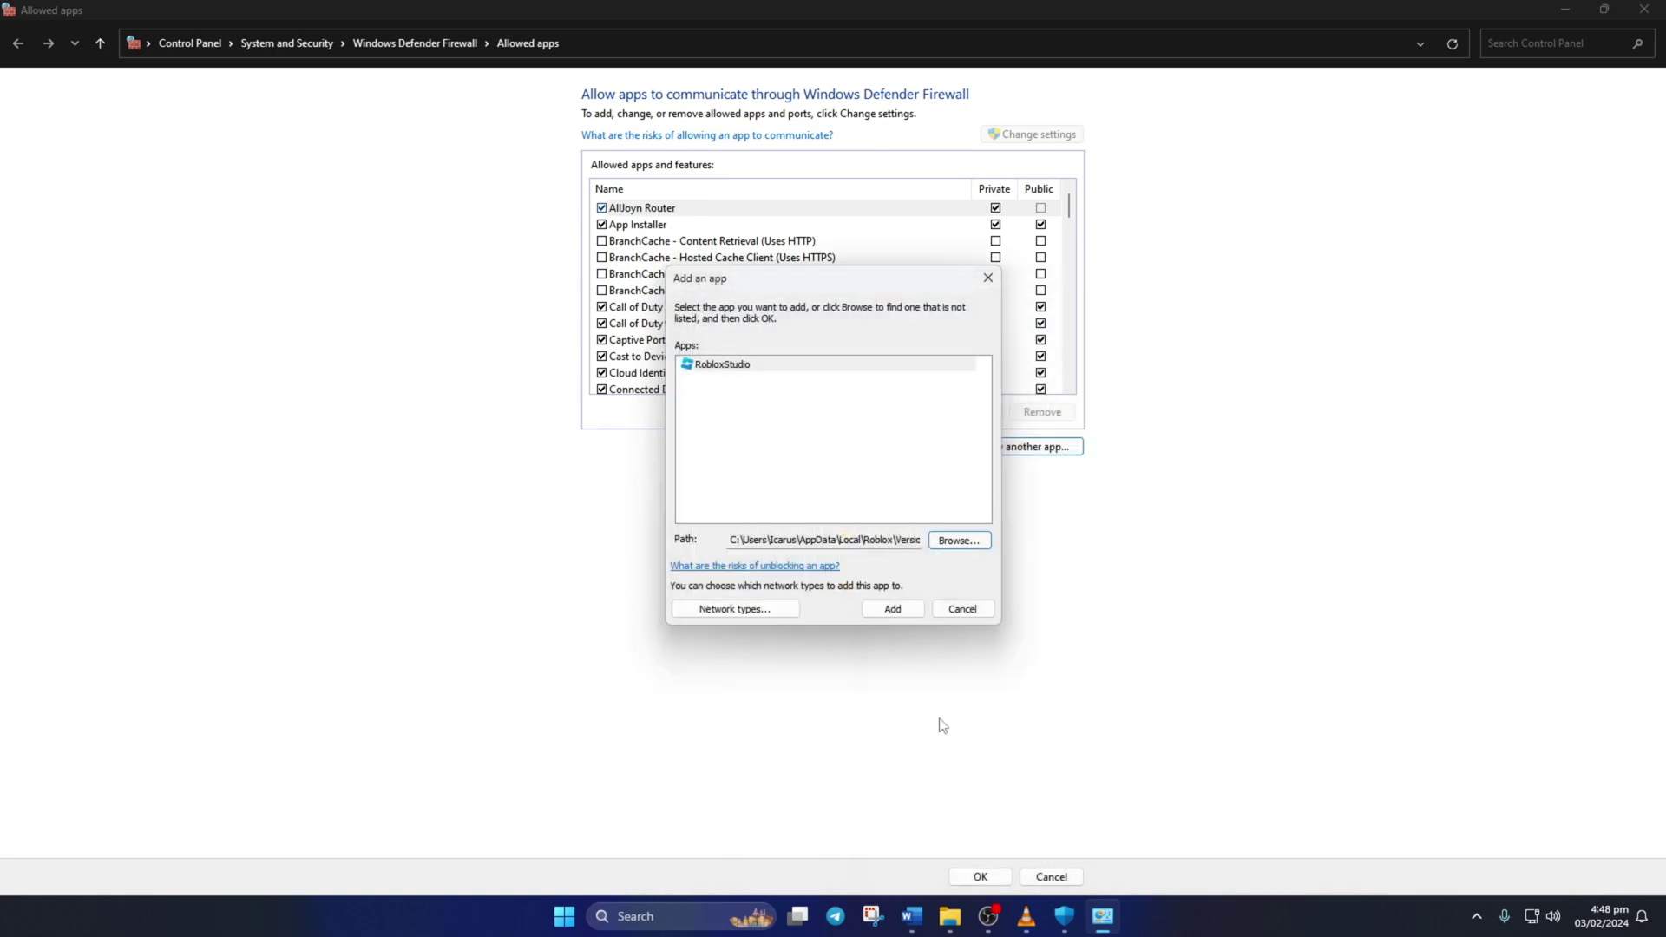
Step: Add RobloxStudio with both Private and Public access and save the list
{"action": "left_click", "coordinate": [892, 610]}
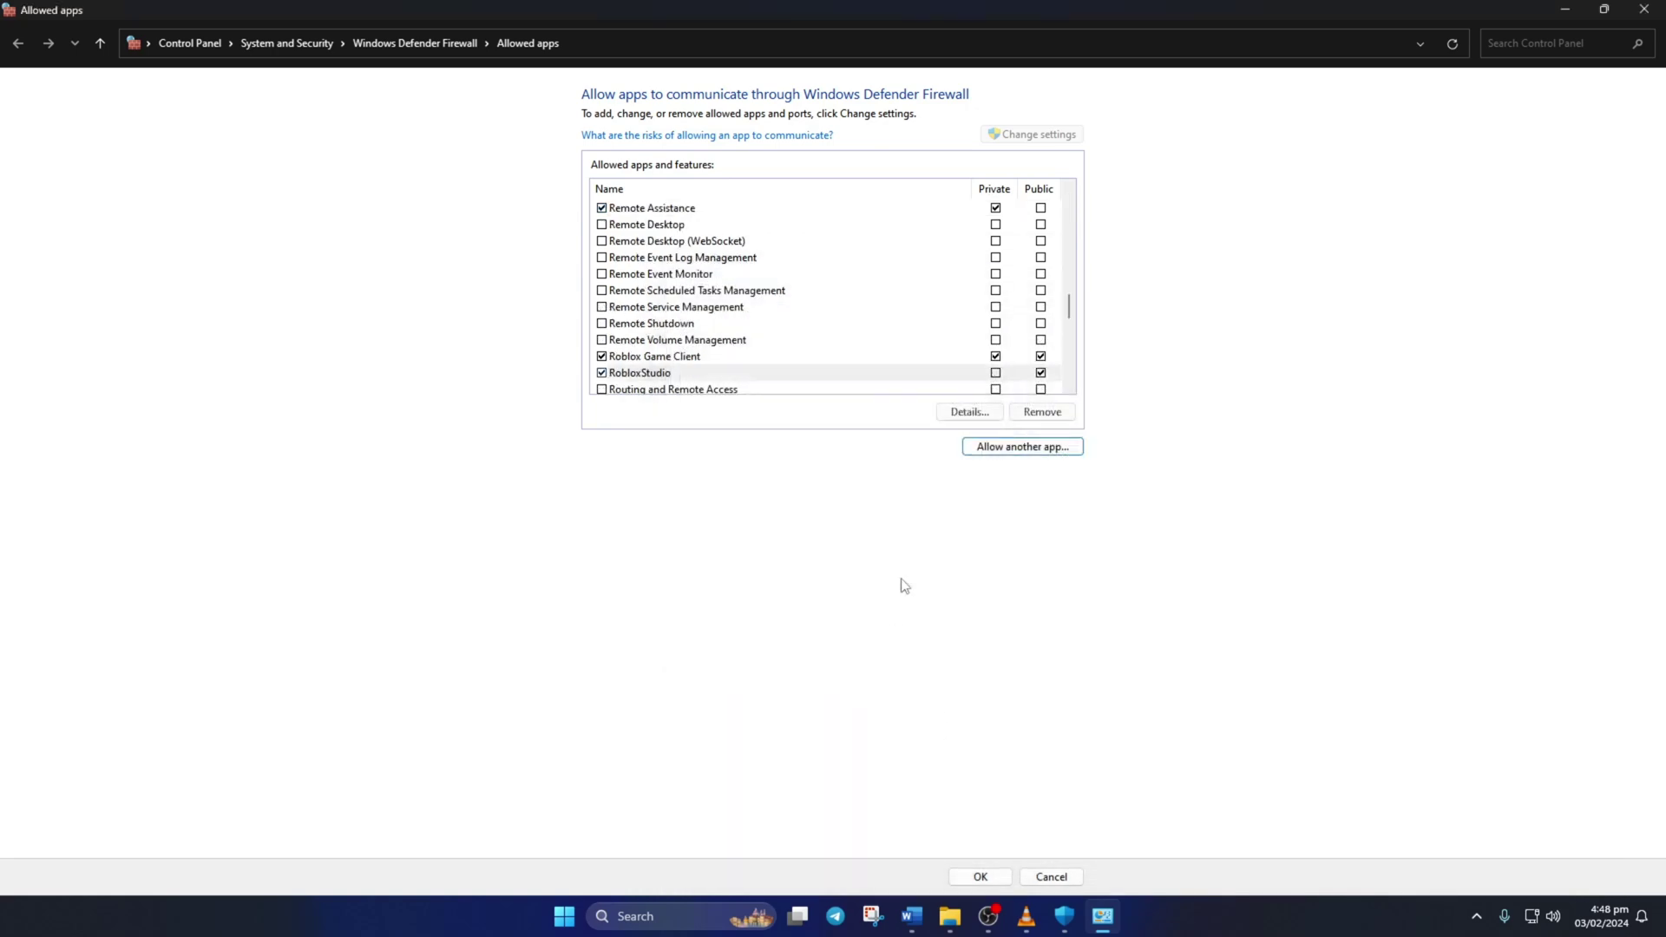
{"action": "left_click", "coordinate": [995, 374]}
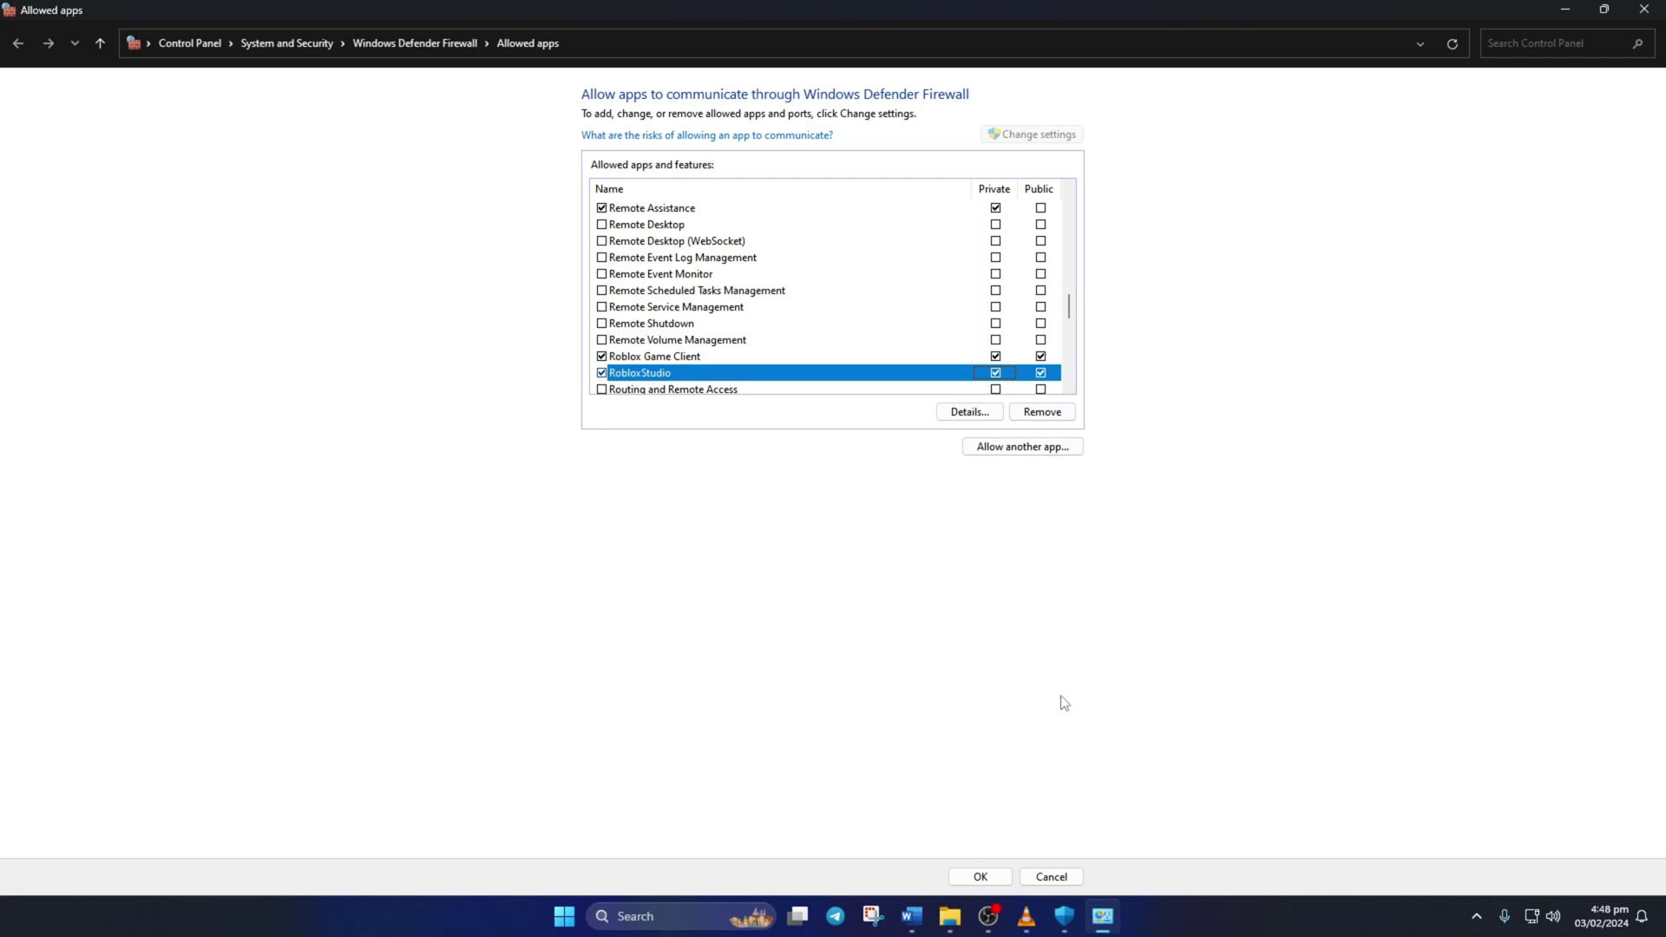
{"action": "left_click", "coordinate": [979, 878]}
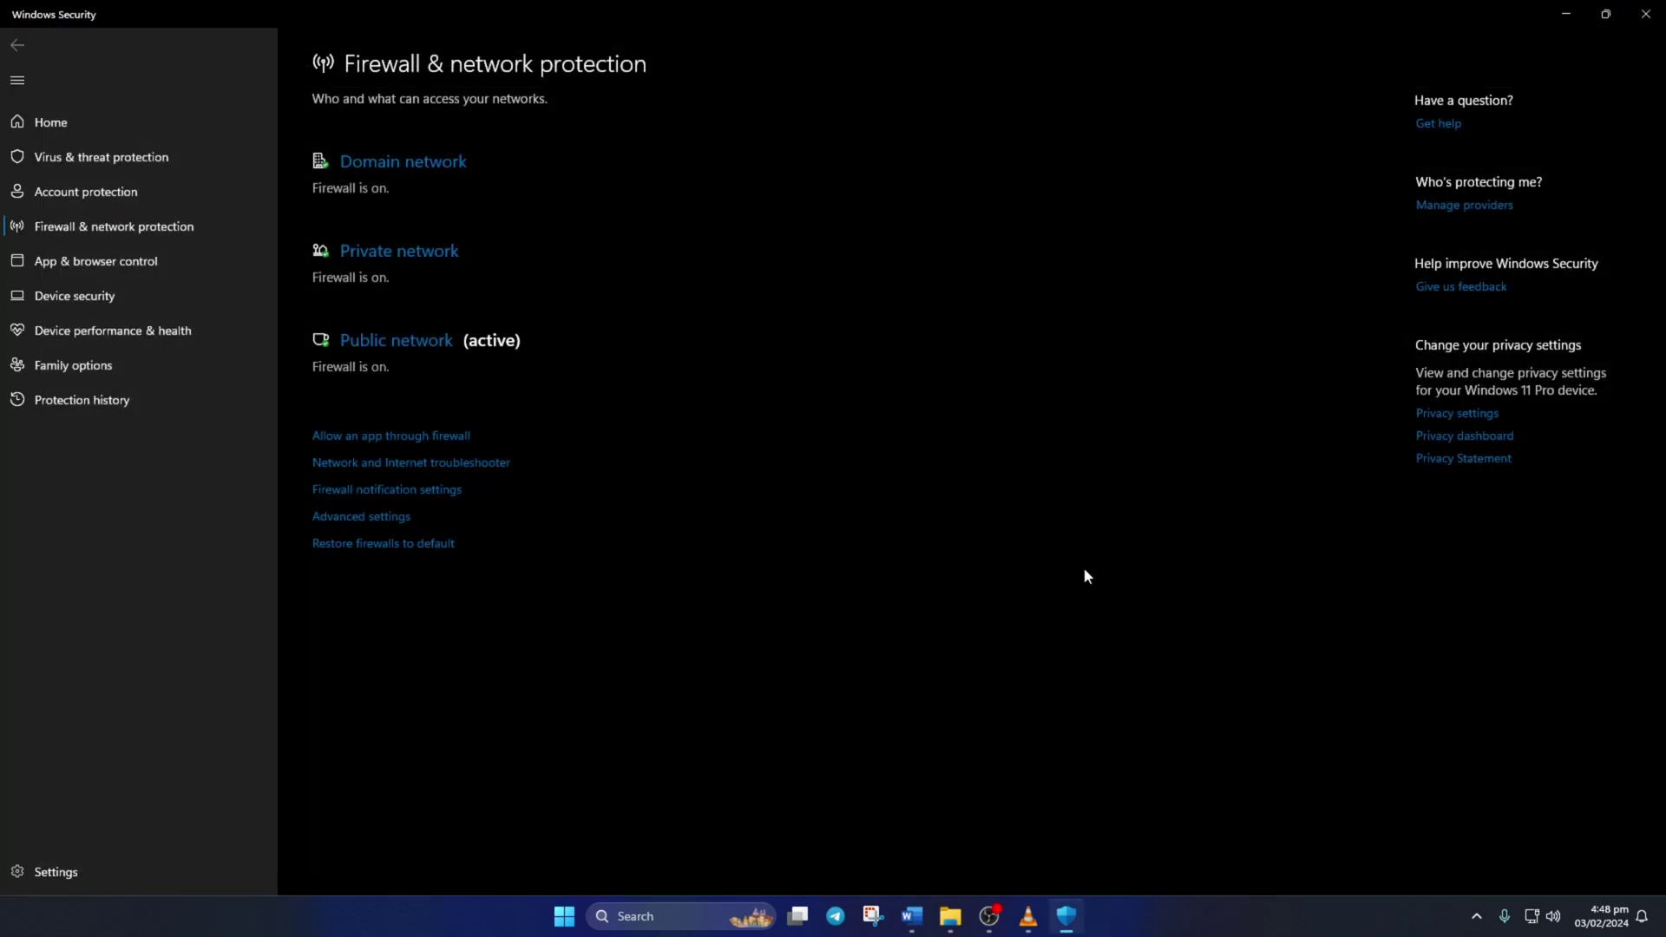
Step: Close the open windows and go to Installed apps in Windows Settings
{"action": "left_click", "coordinate": [1645, 14]}
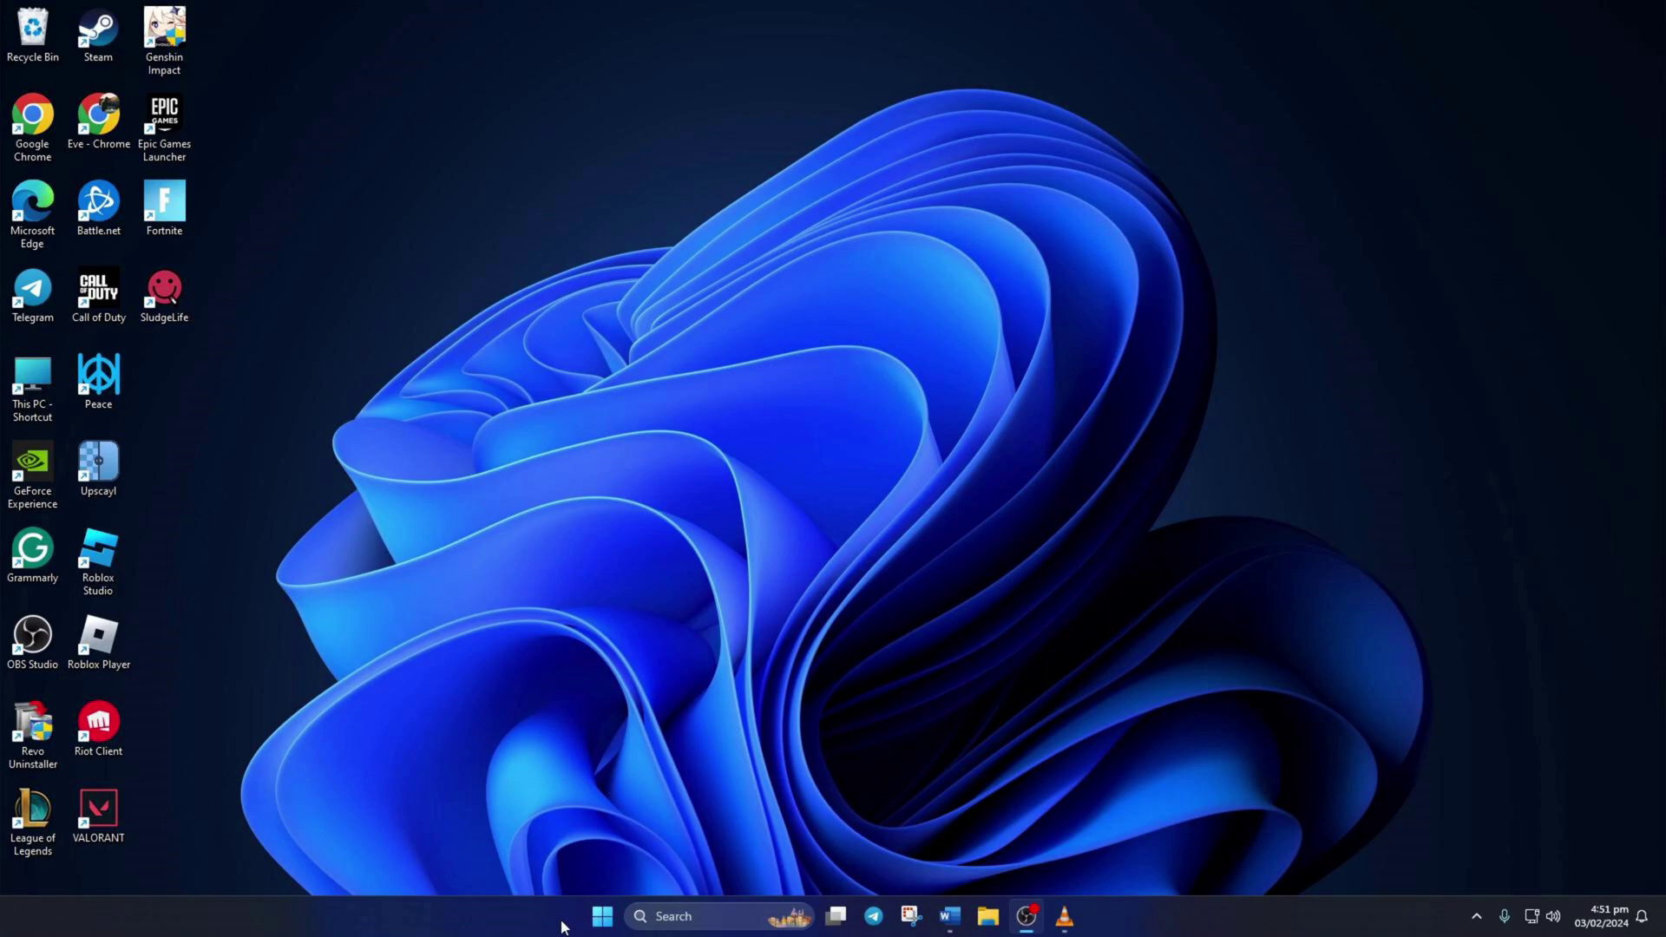
{"action": "left_click", "coordinate": [602, 915]}
{"action": "left_click", "coordinate": [623, 401]}
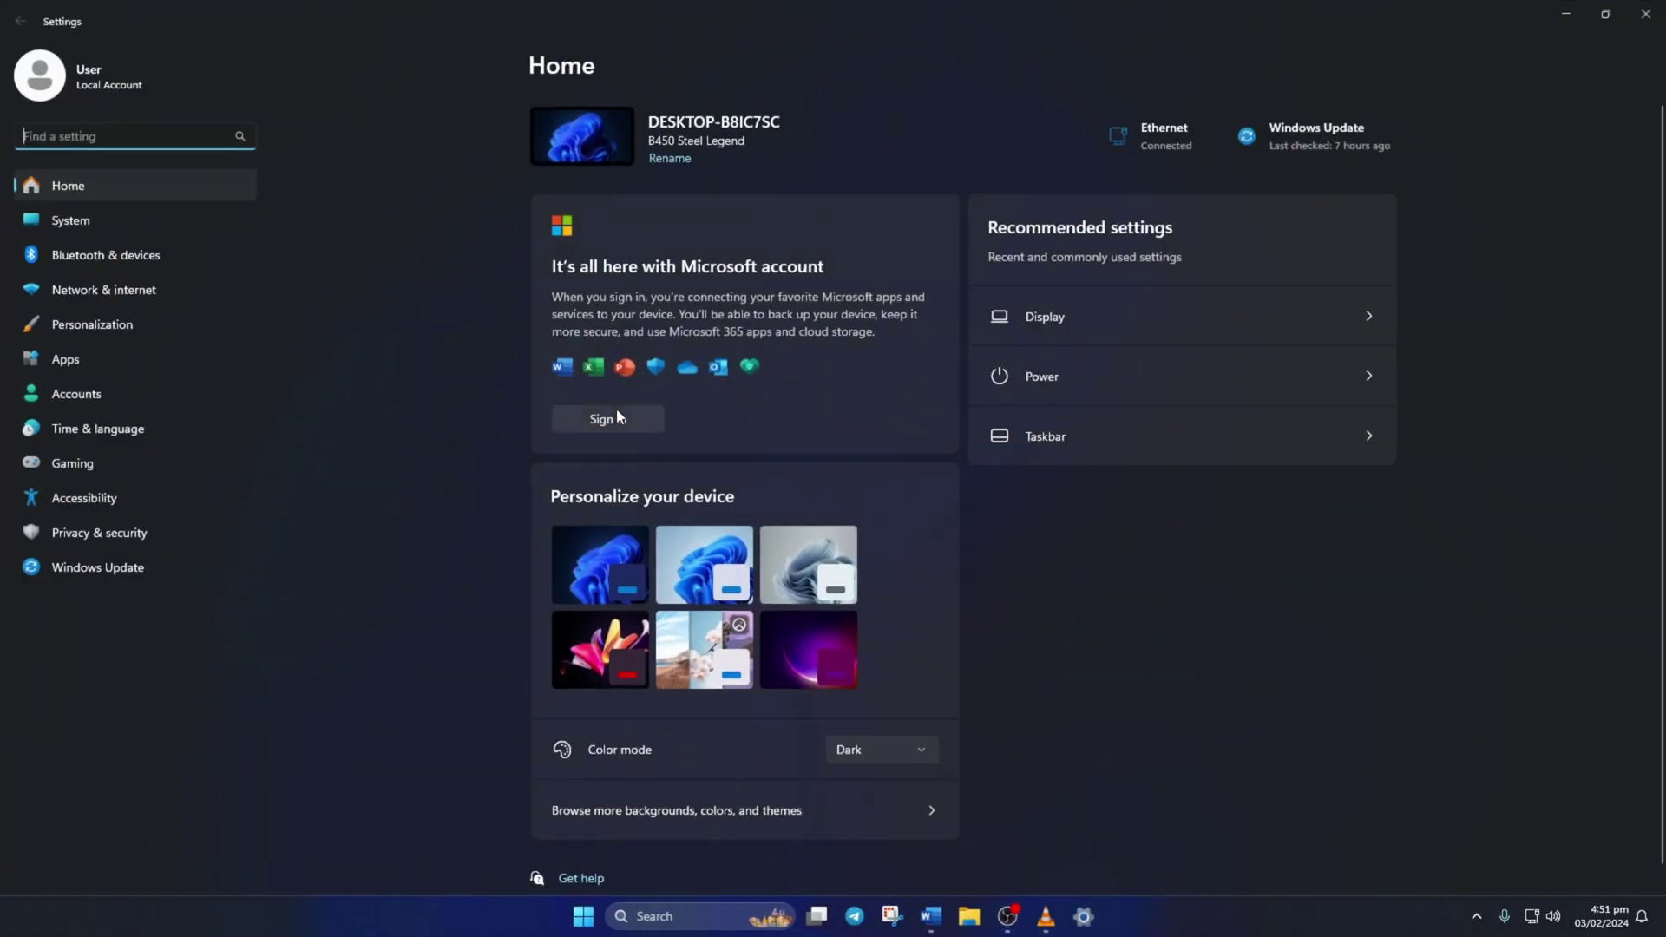
{"action": "left_click", "coordinate": [92, 360]}
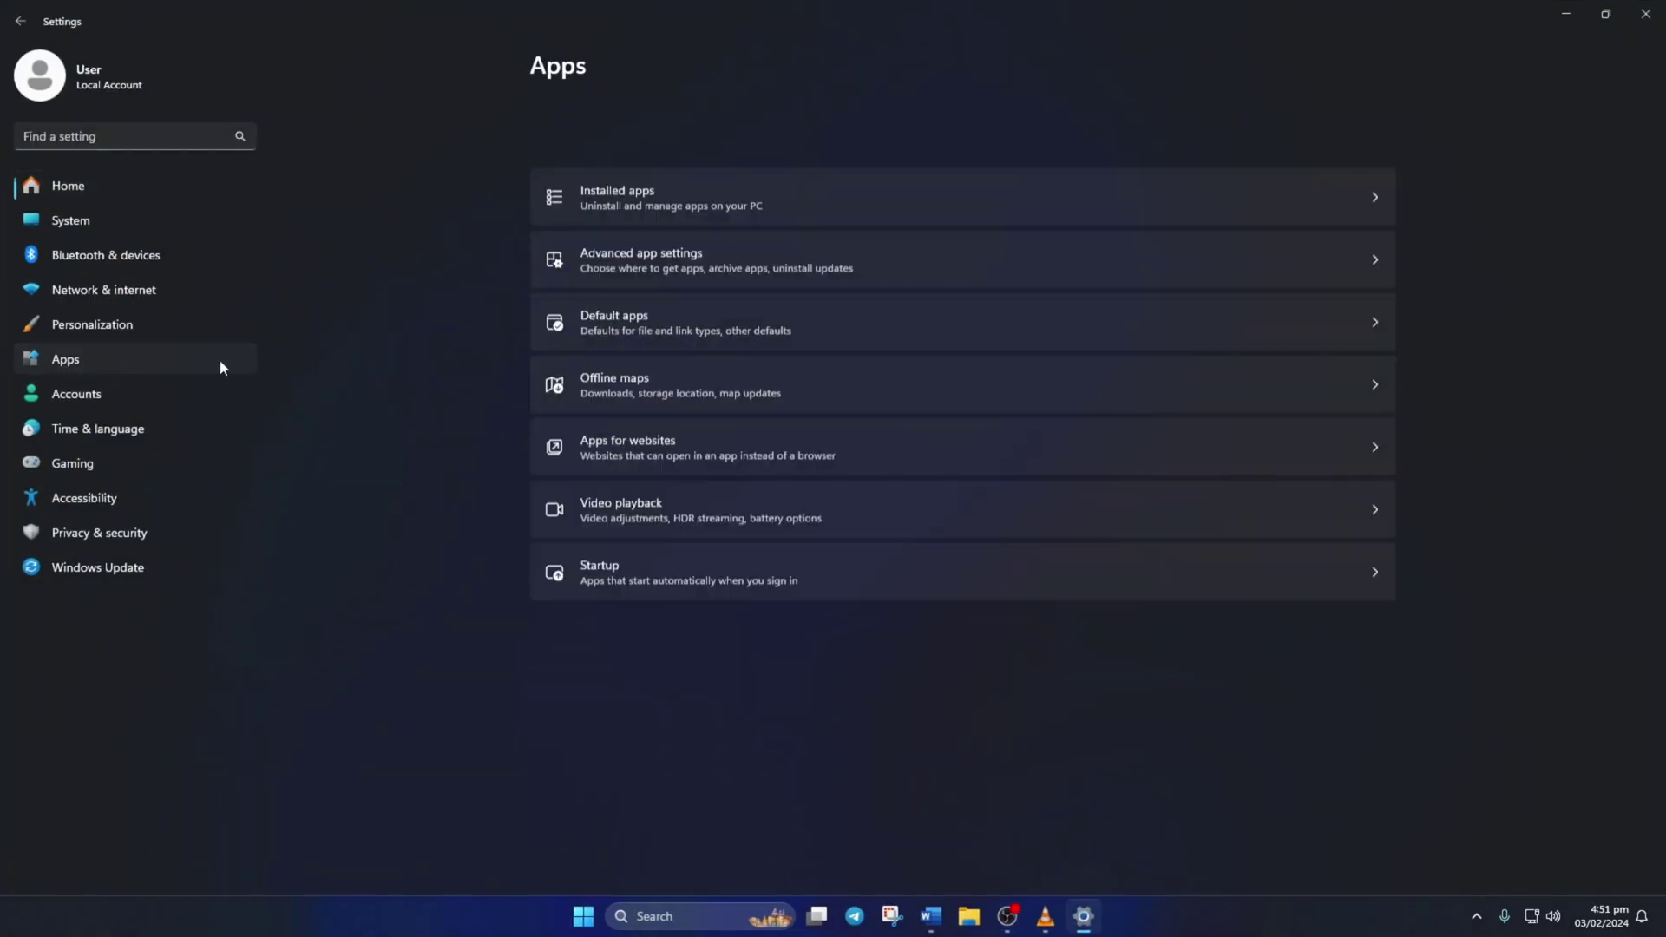
{"action": "left_click", "coordinate": [843, 129]}
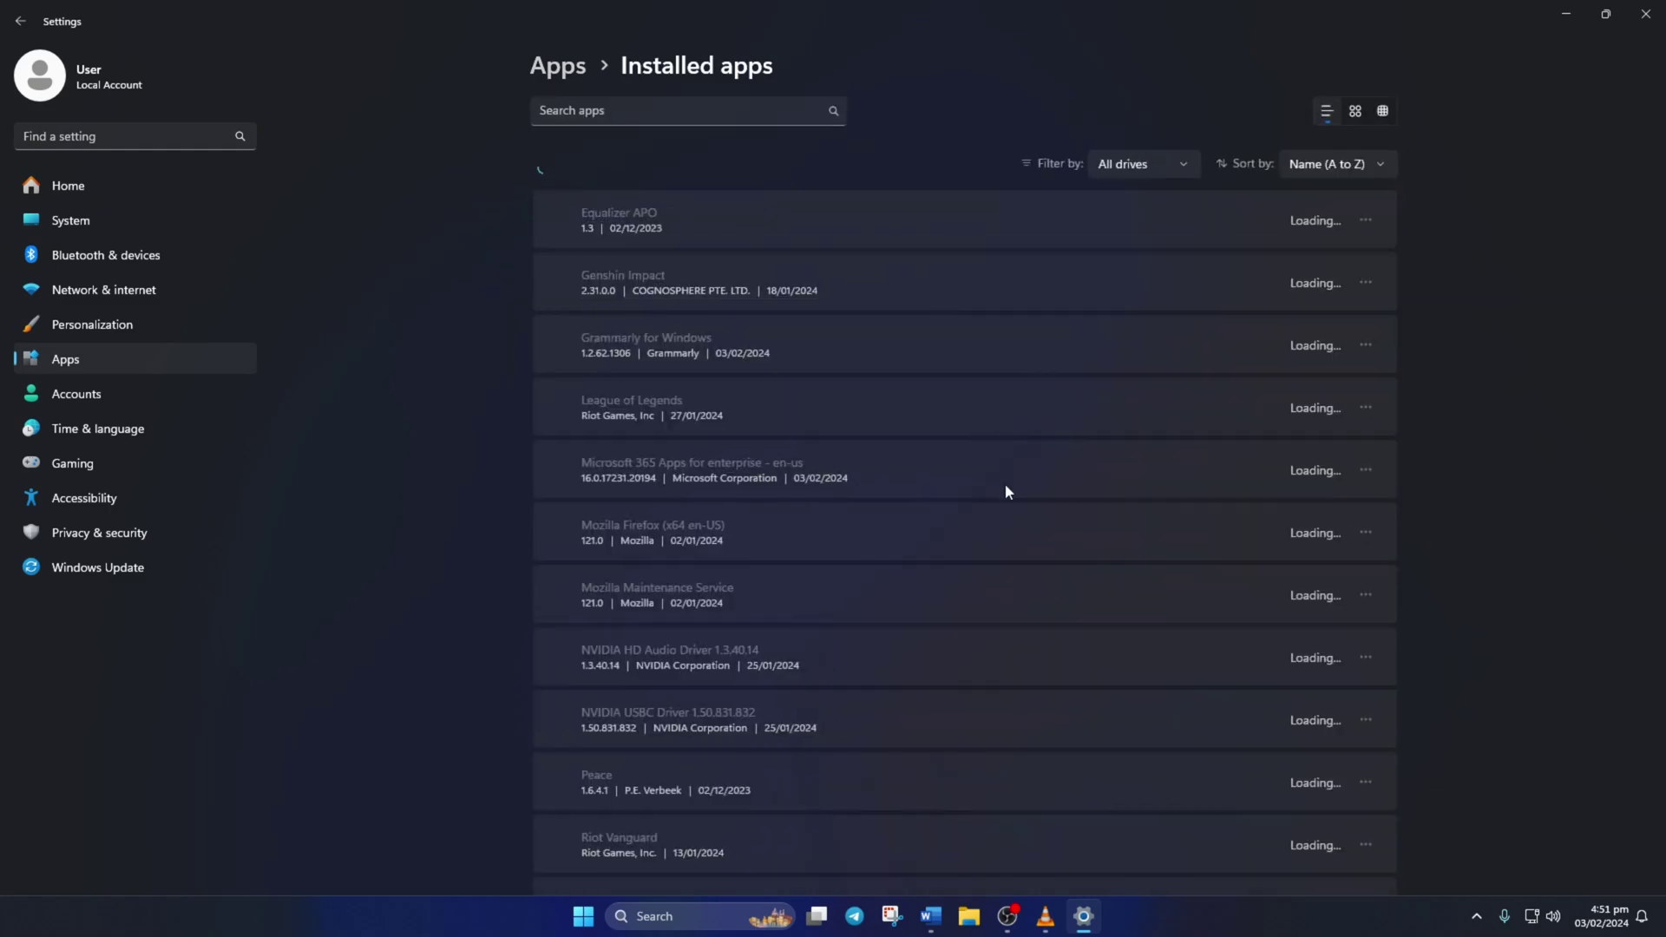
{"action": "scroll", "coordinate": [1005, 483], "scroll_direction": "down", "scroll_amount": 5}
{"action": "scroll", "coordinate": [998, 482], "scroll_direction": "down", "scroll_amount": 5}
{"action": "scroll", "coordinate": [997, 479], "scroll_direction": "down", "scroll_amount": 5}
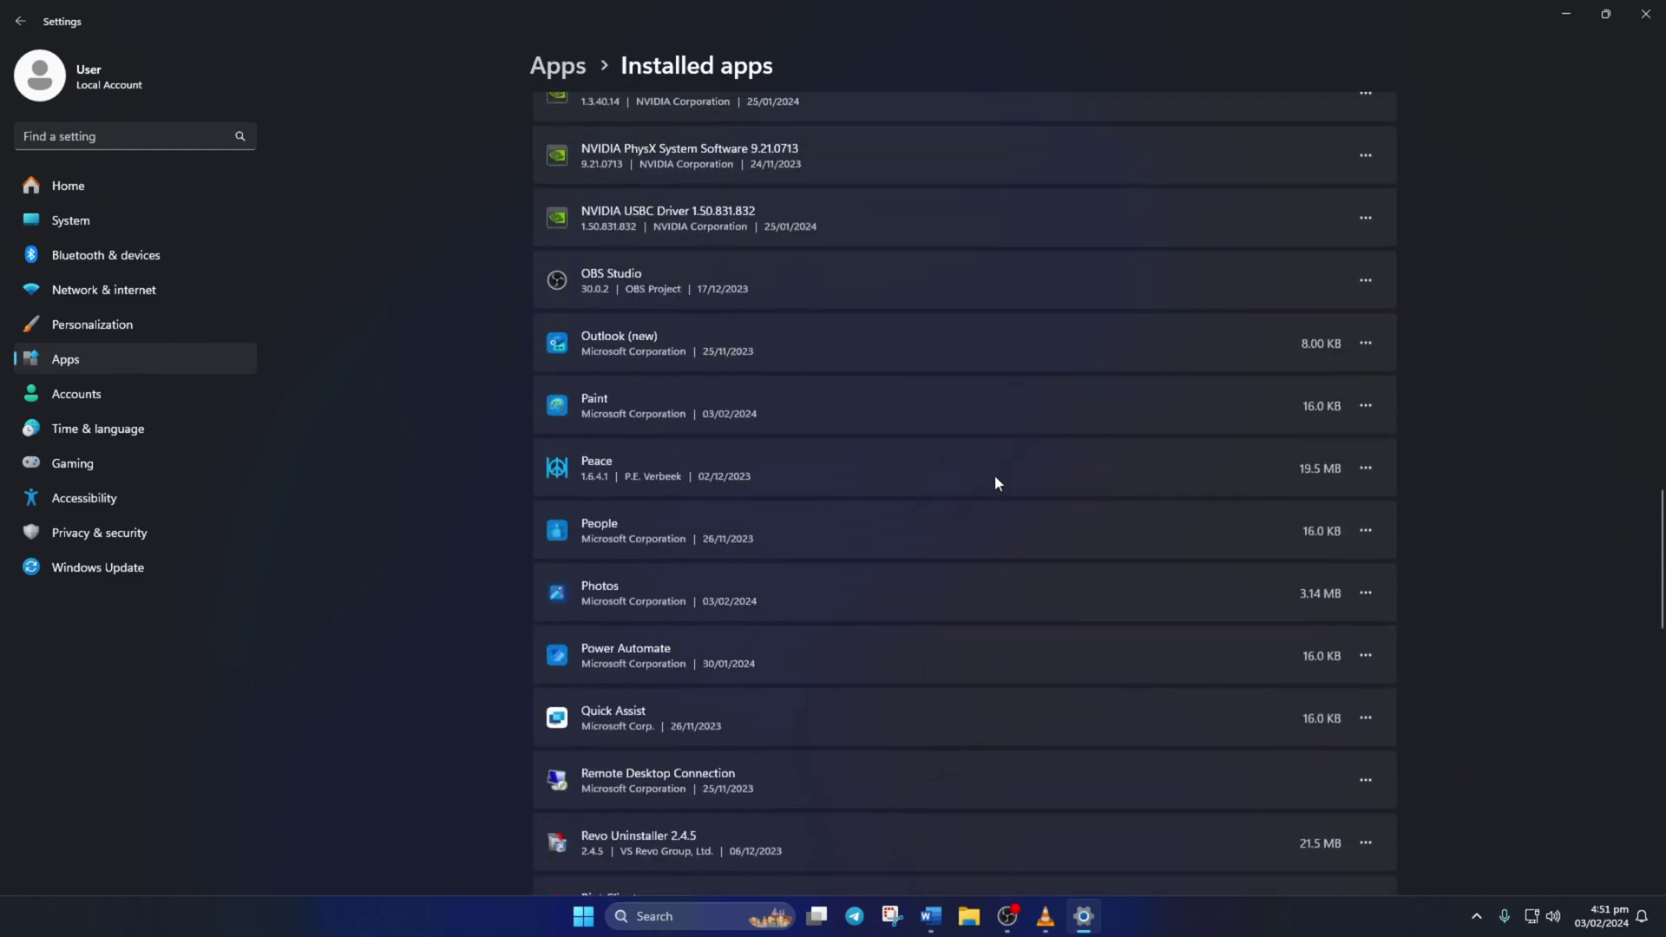
{"action": "scroll", "coordinate": [997, 475], "scroll_direction": "down", "scroll_amount": 3}
{"action": "scroll", "coordinate": [997, 474], "scroll_direction": "down", "scroll_amount": 2}
{"action": "scroll", "coordinate": [998, 485], "scroll_direction": "down", "scroll_amount": 2}
{"action": "scroll", "coordinate": [998, 484], "scroll_direction": "down", "scroll_amount": 2}
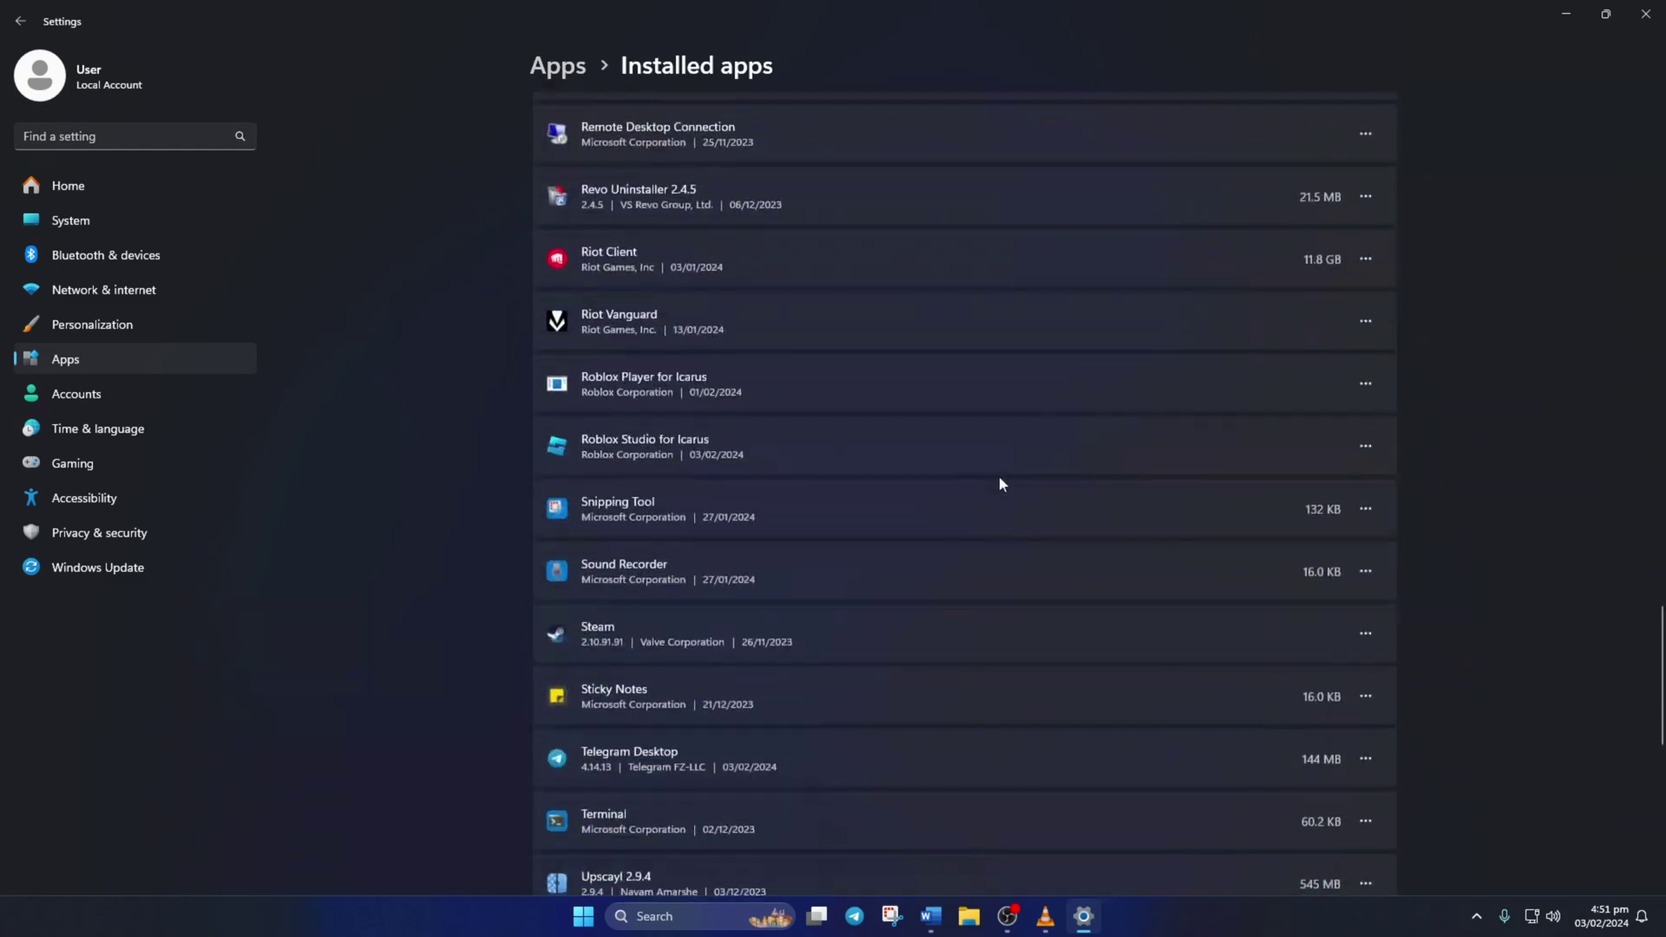
Step: Uninstall the Roblox Studio entry and confirm the removal
{"action": "left_click", "coordinate": [1369, 449]}
{"action": "left_click", "coordinate": [1211, 510]}
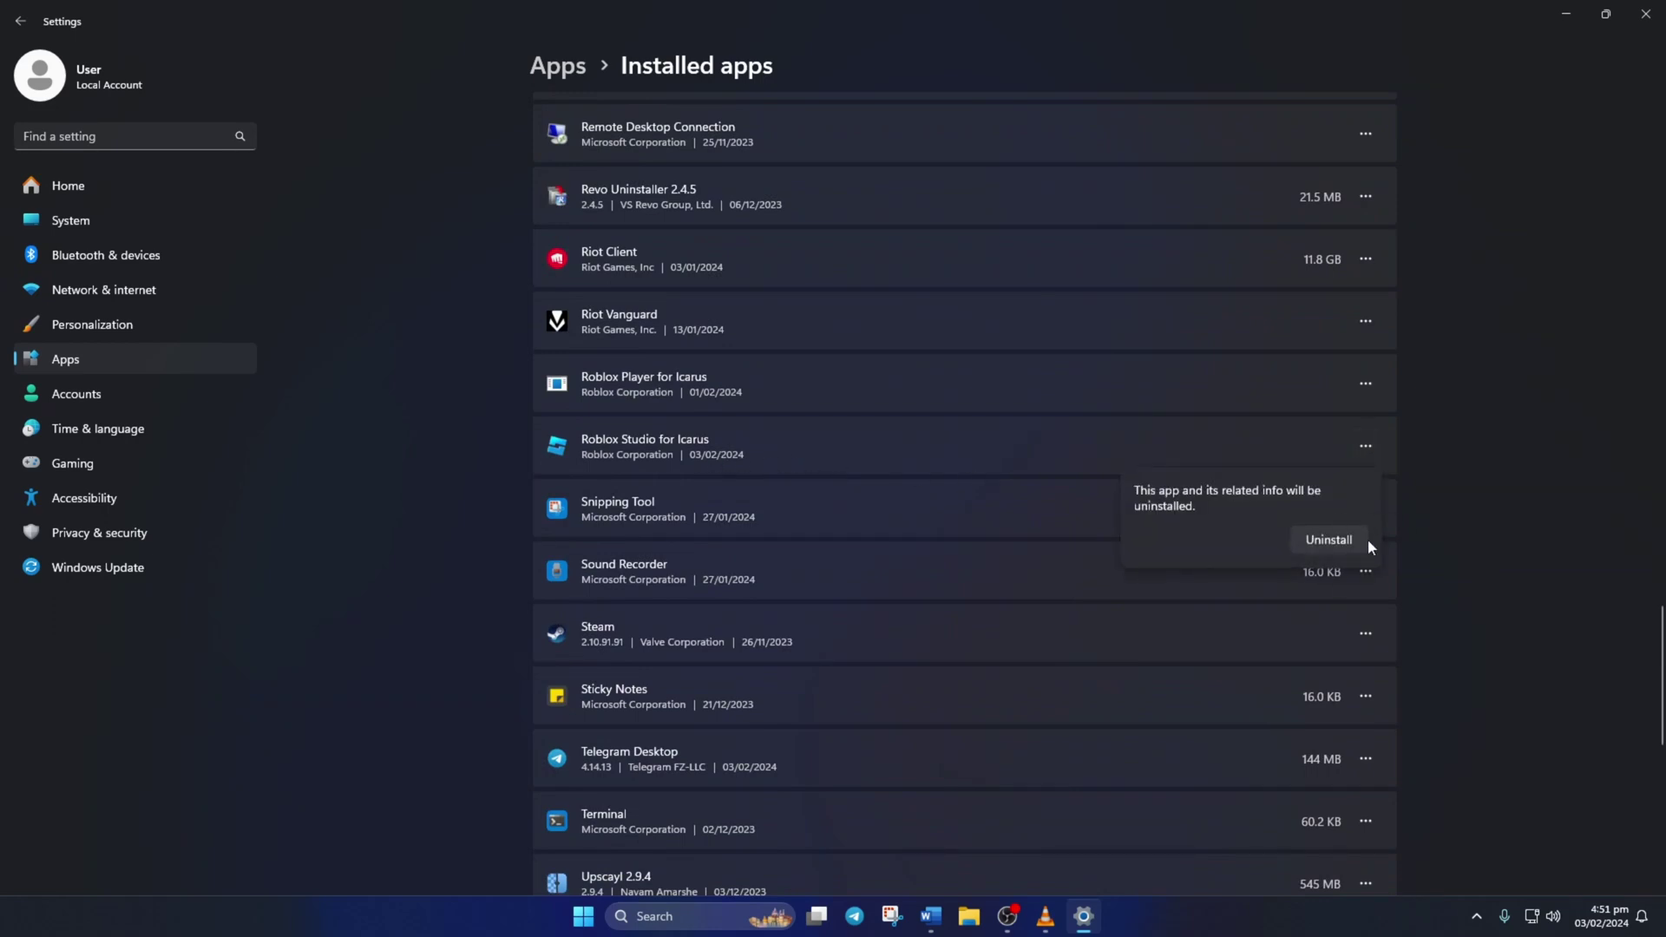
{"action": "left_click", "coordinate": [1324, 543]}
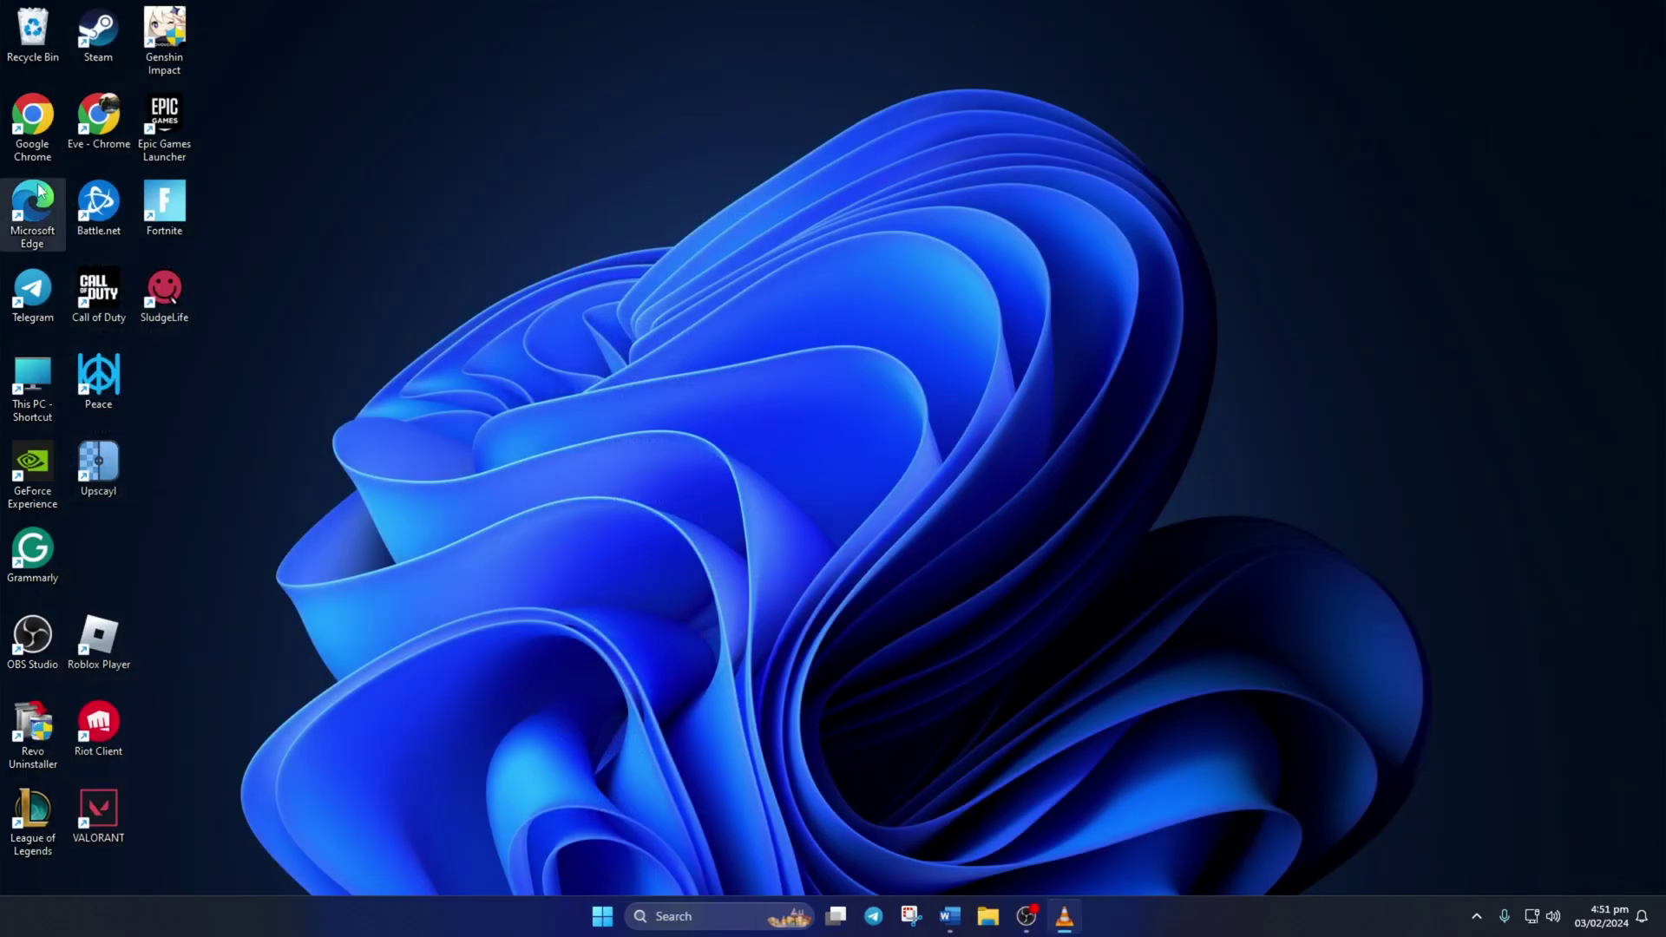
Step: Download the Studio installer from create.roblox.com in Chrome and run RobloxStudioInstaller.exe
{"action": "double_click", "coordinate": [33, 124]}
{"action": "type", "text": "create"}
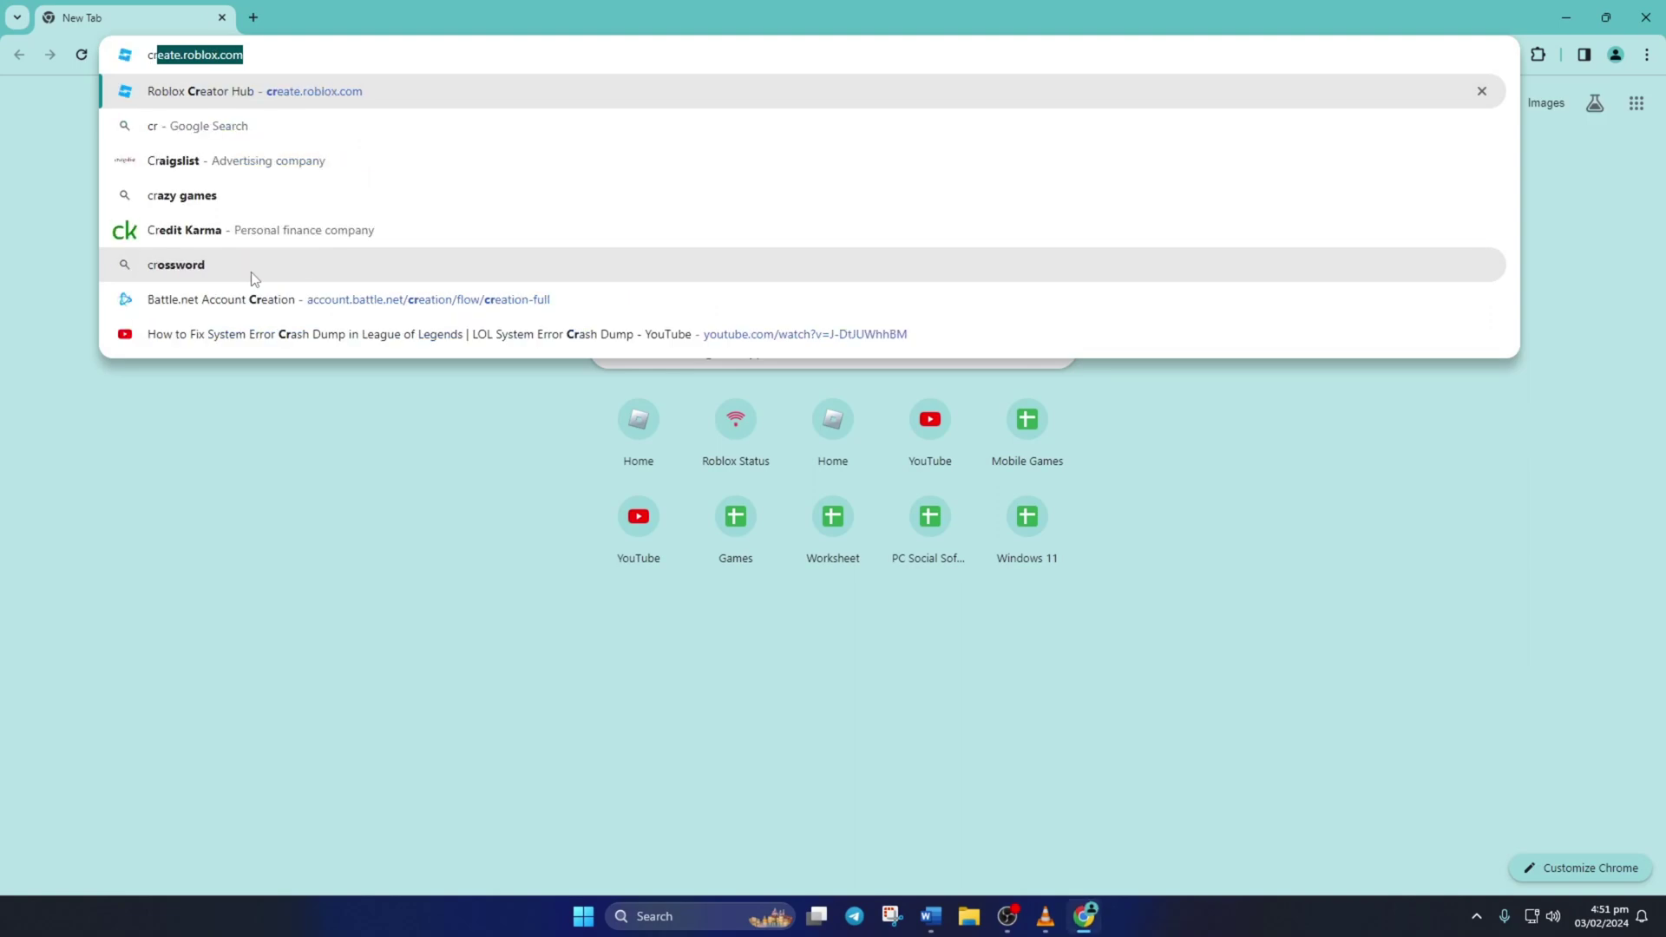
{"action": "key", "text": "Return"}
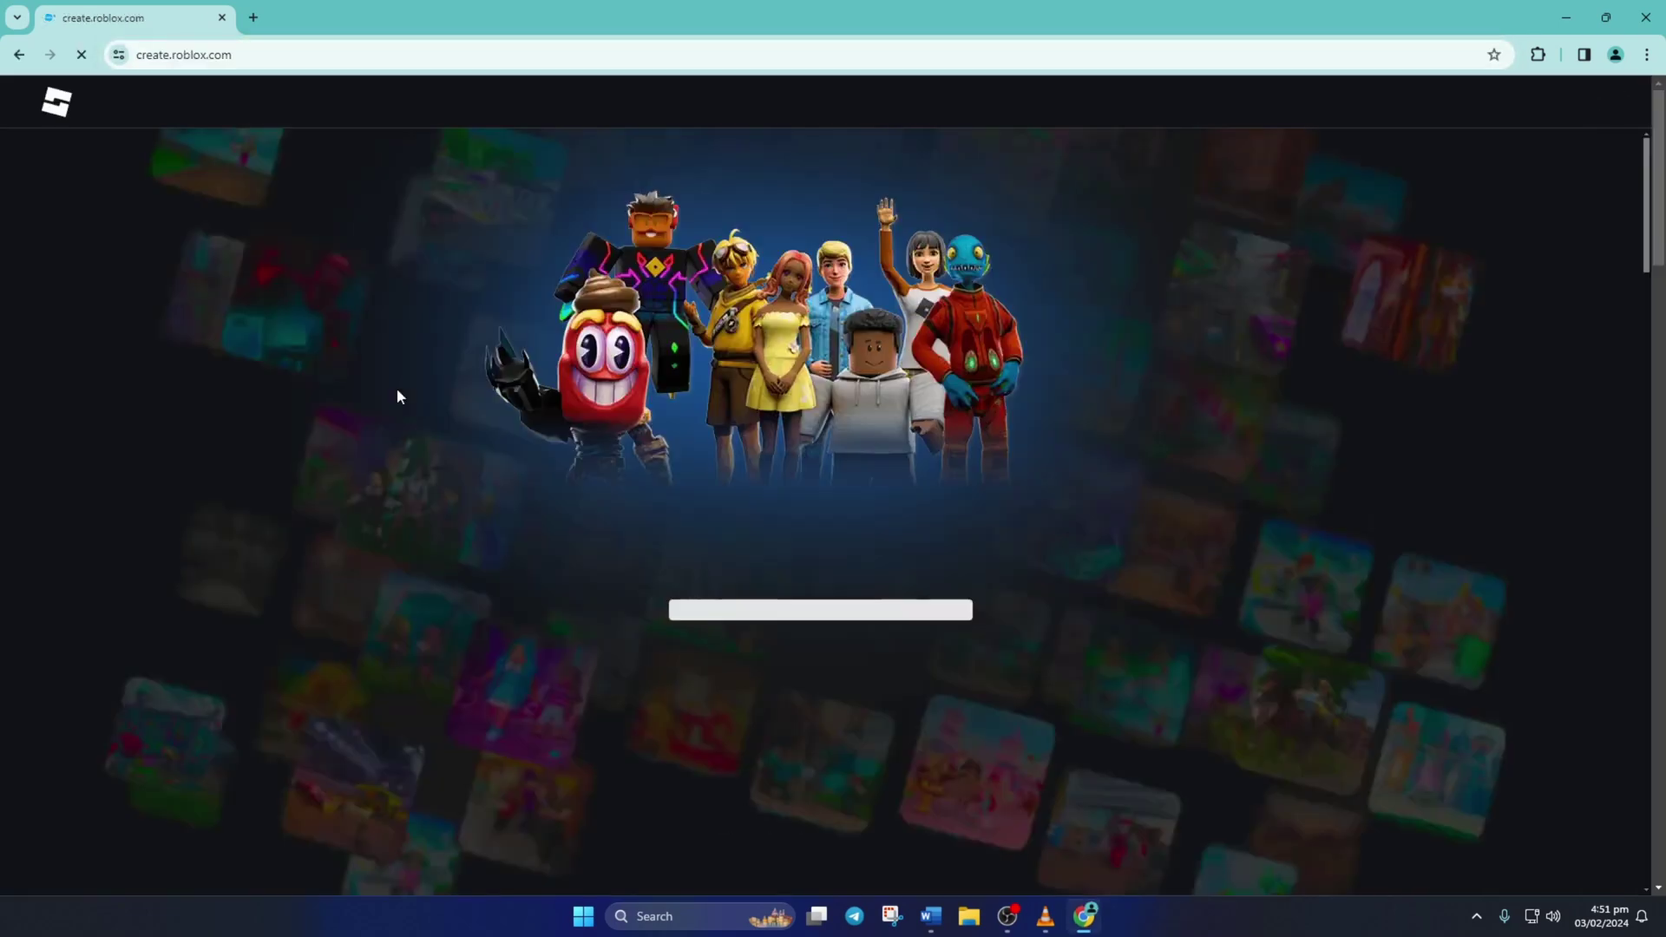
{"action": "left_click", "coordinate": [821, 850]}
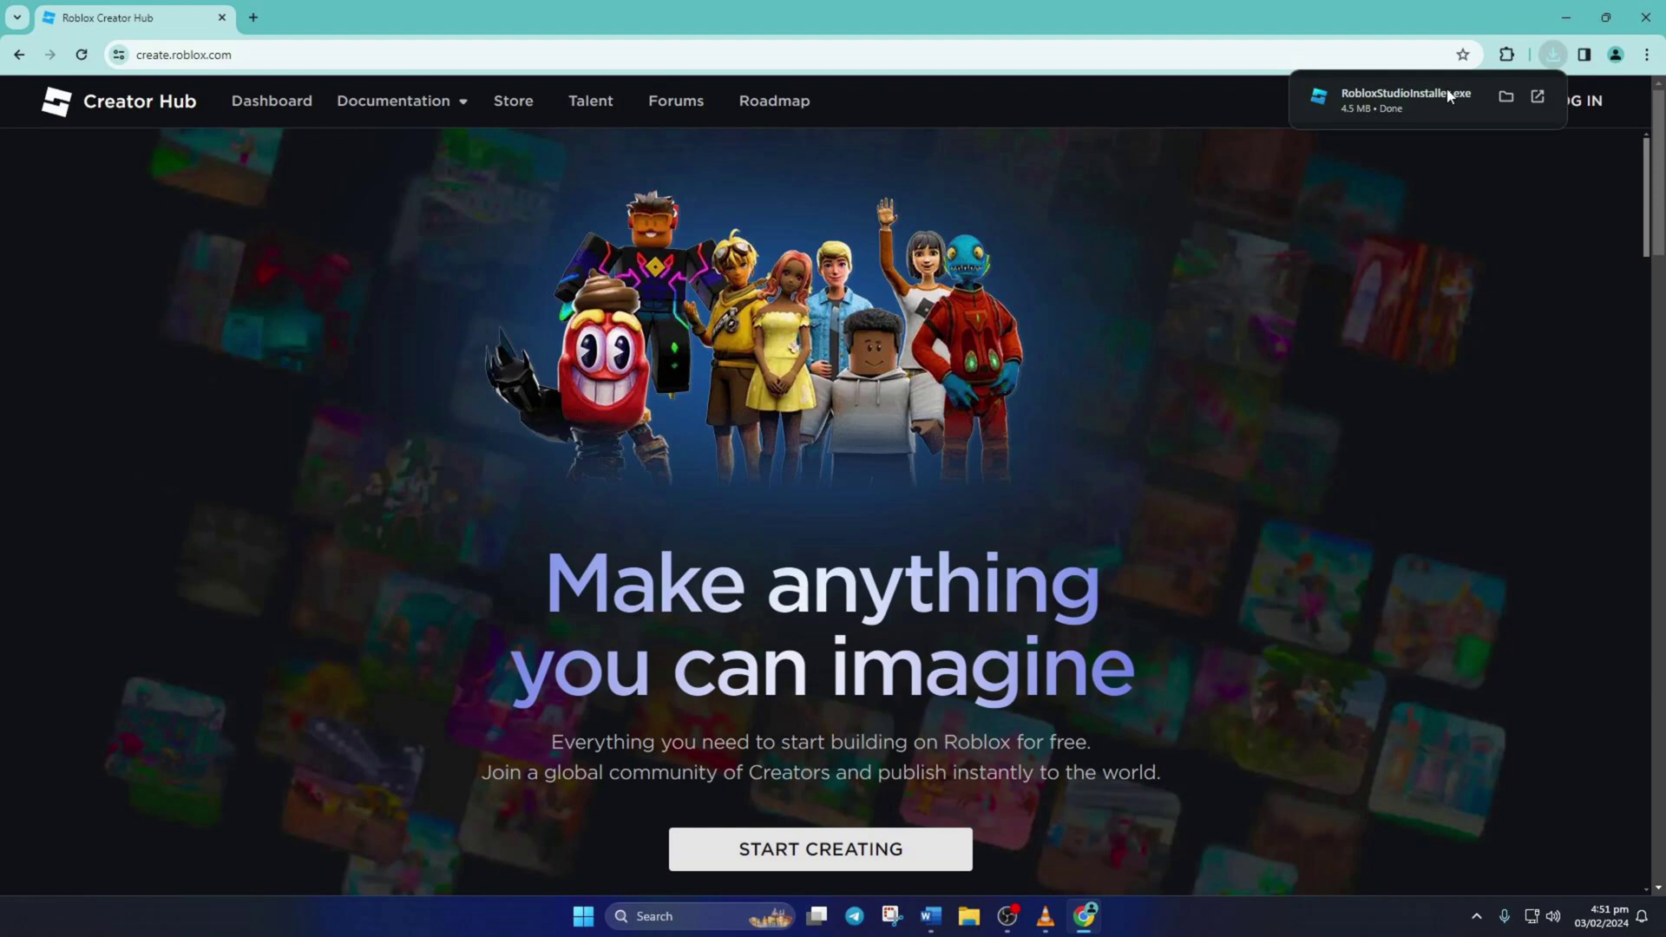
{"action": "left_click", "coordinate": [1409, 97]}
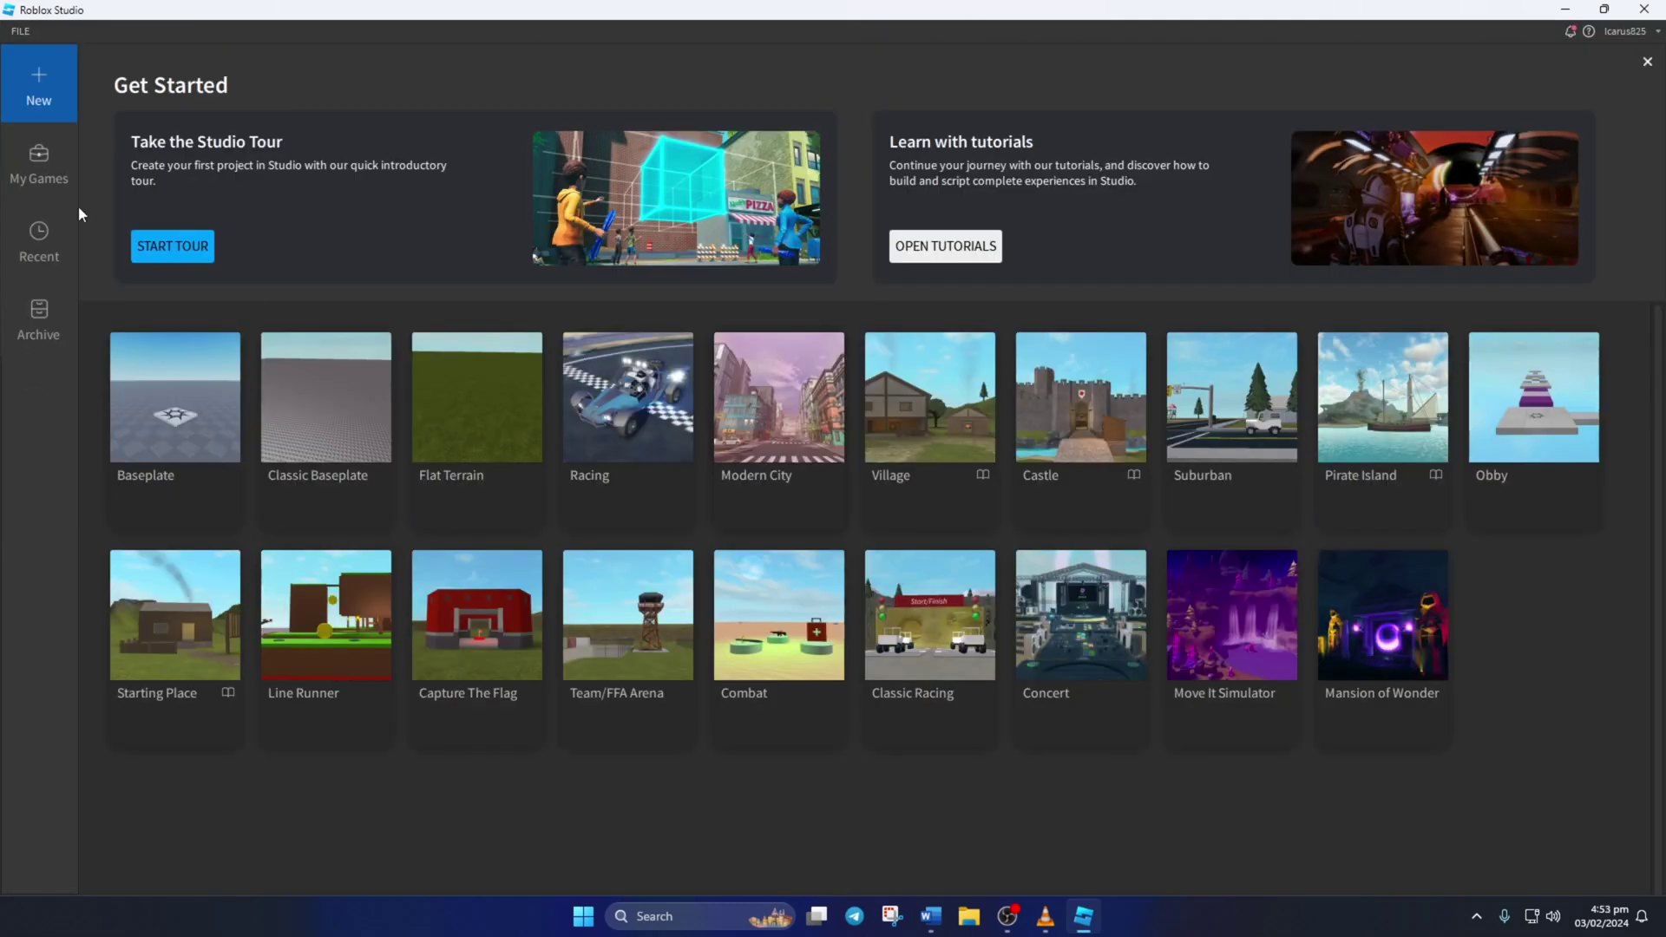
Step: Show the My Games Archive list with Metro City Two, Island and Icarus825's Place
{"action": "left_click", "coordinate": [38, 163]}
{"action": "left_click", "coordinate": [38, 318]}
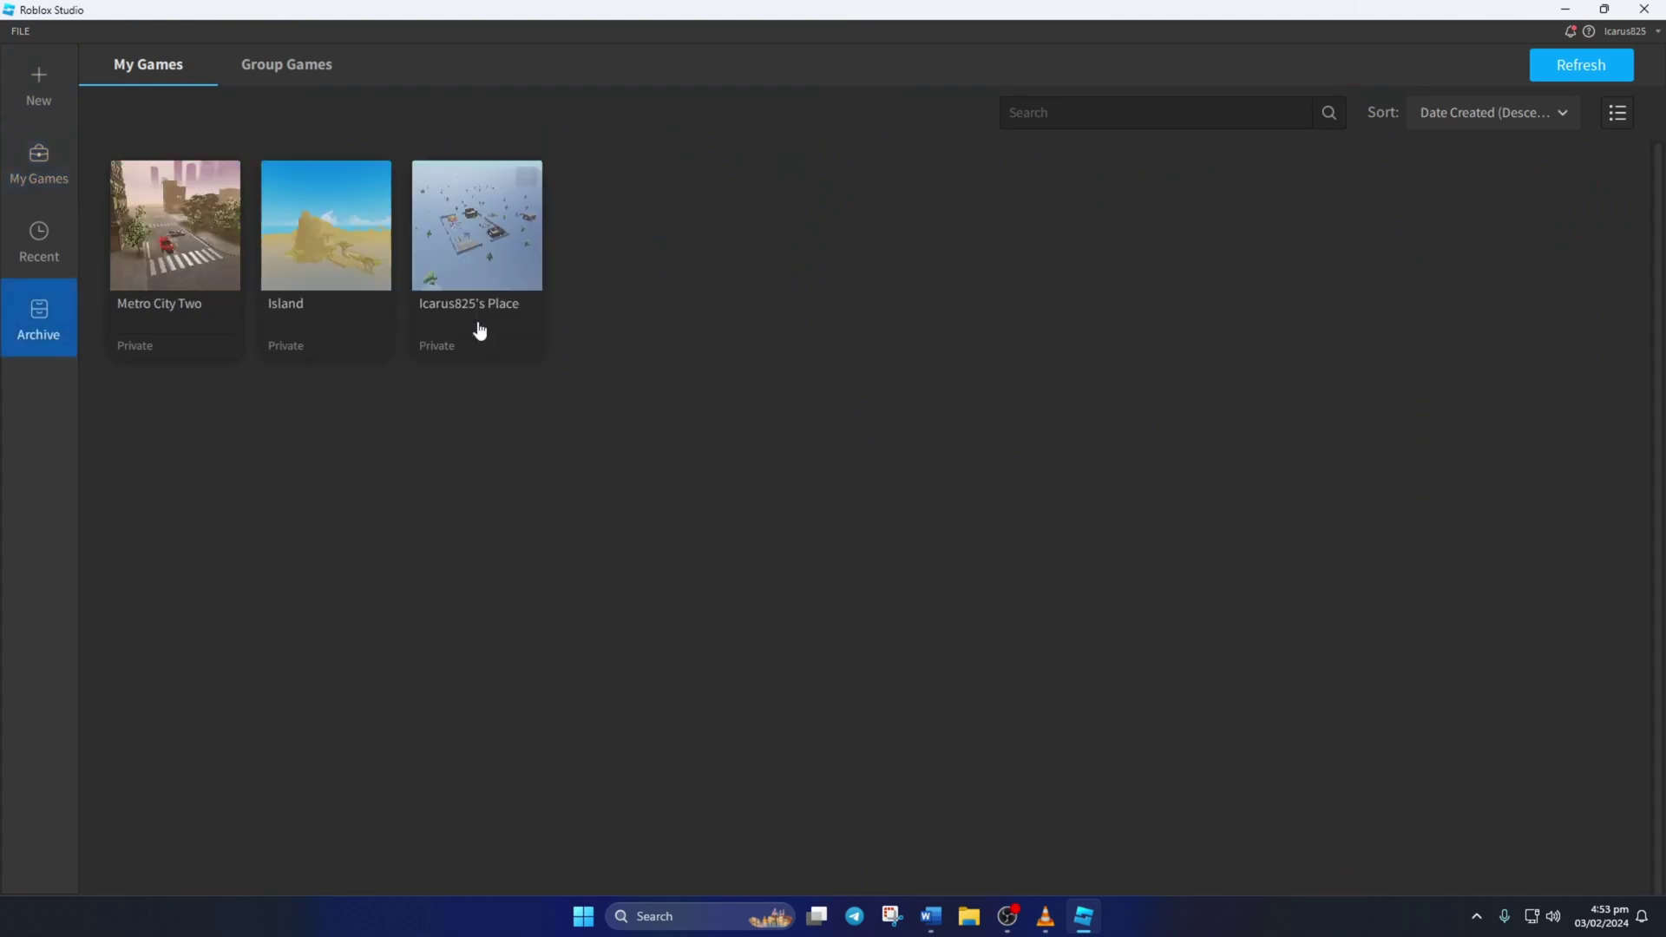